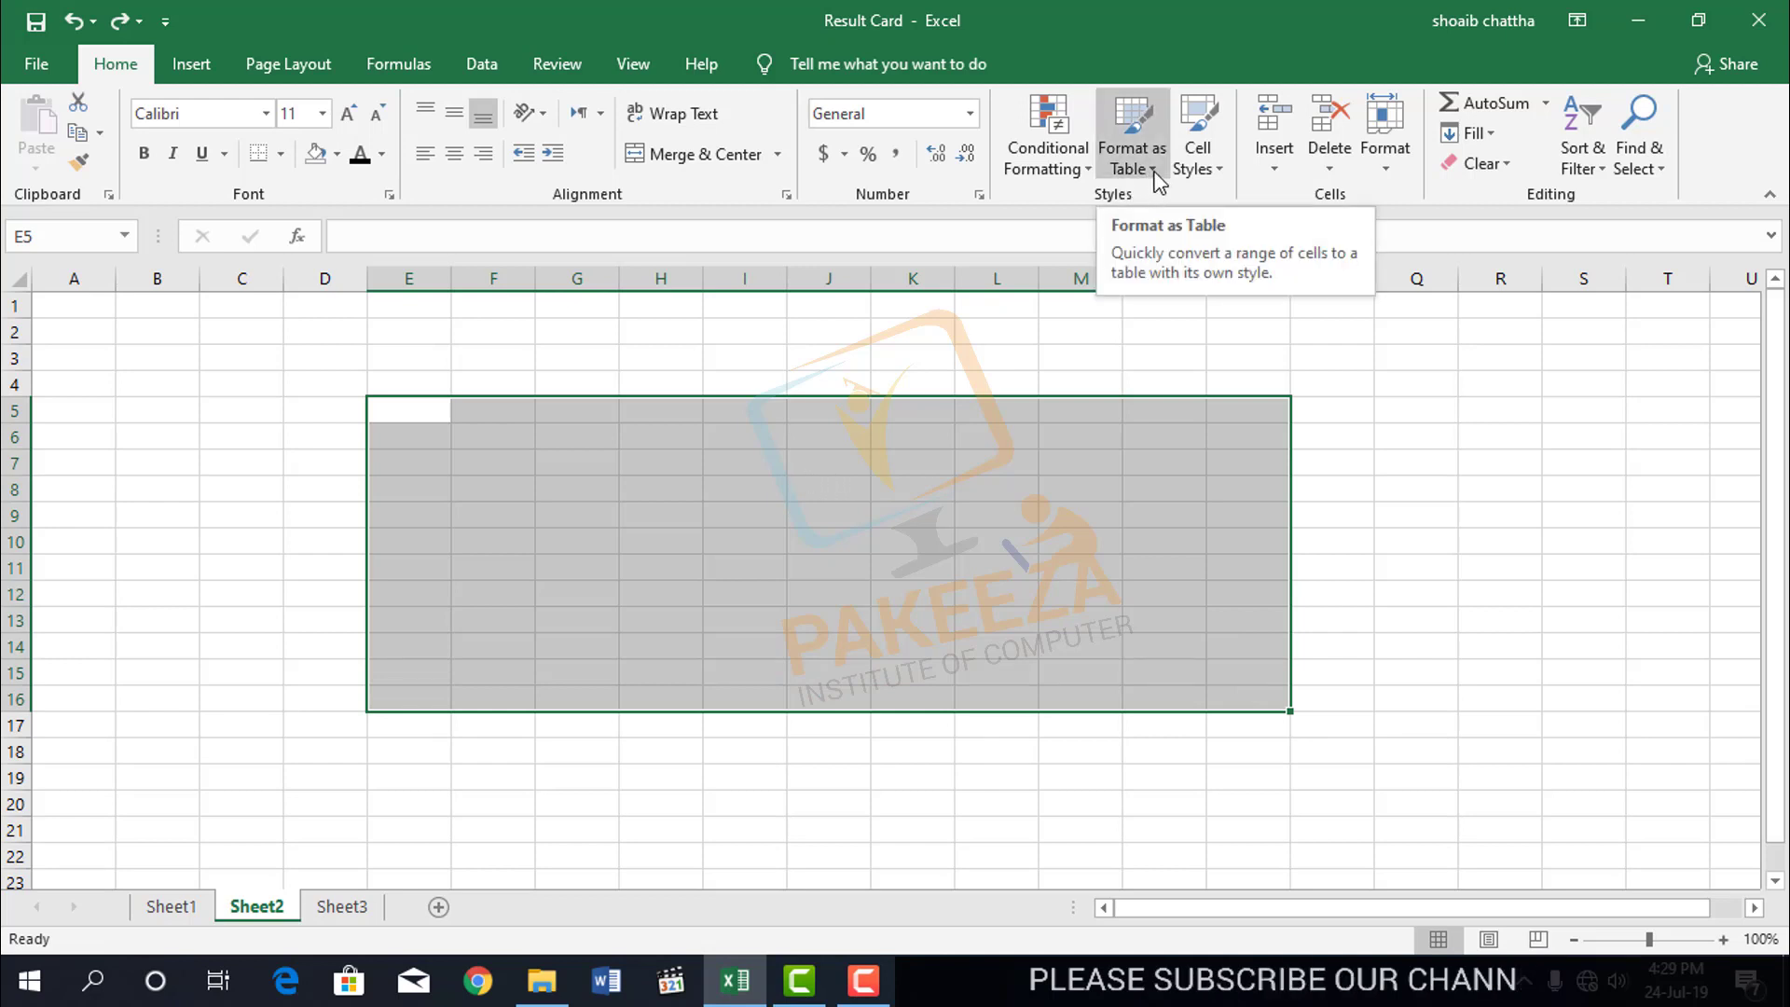
Format the range E5:O16 as a table using the light style with a solid orange header and no vertical lines
click(1153, 171)
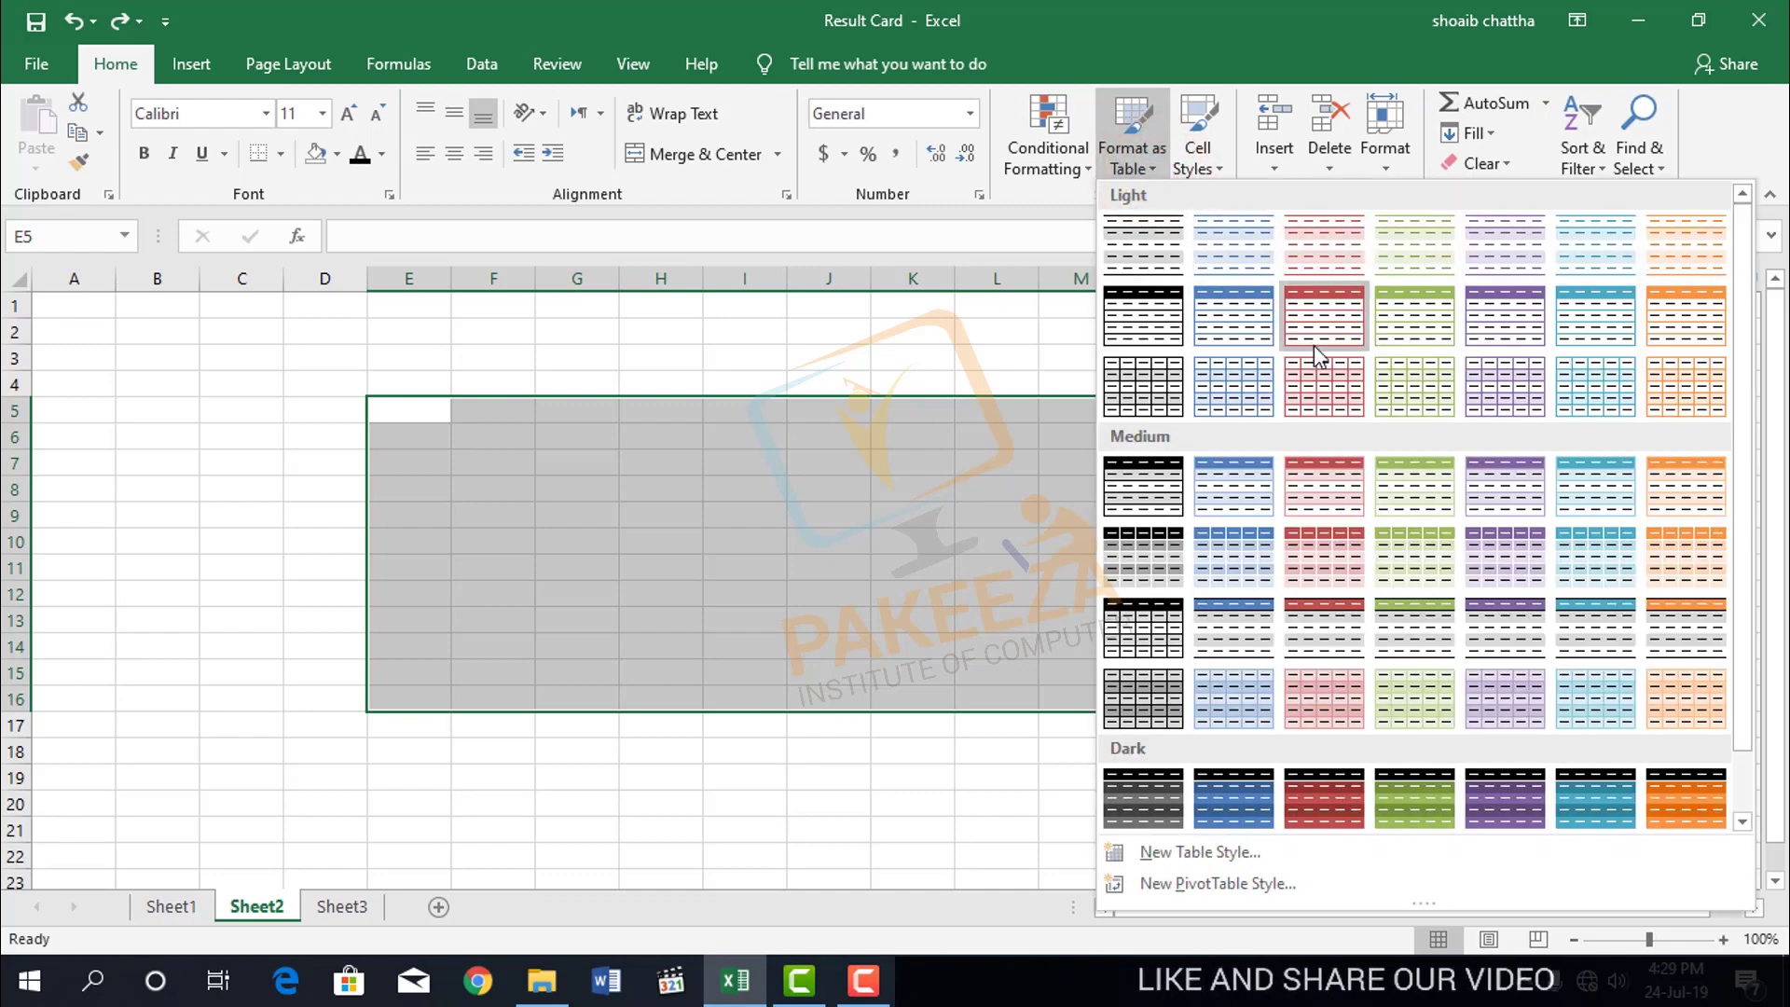
scroll(1328, 367, down, 1)
scroll(1327, 367, up, 1)
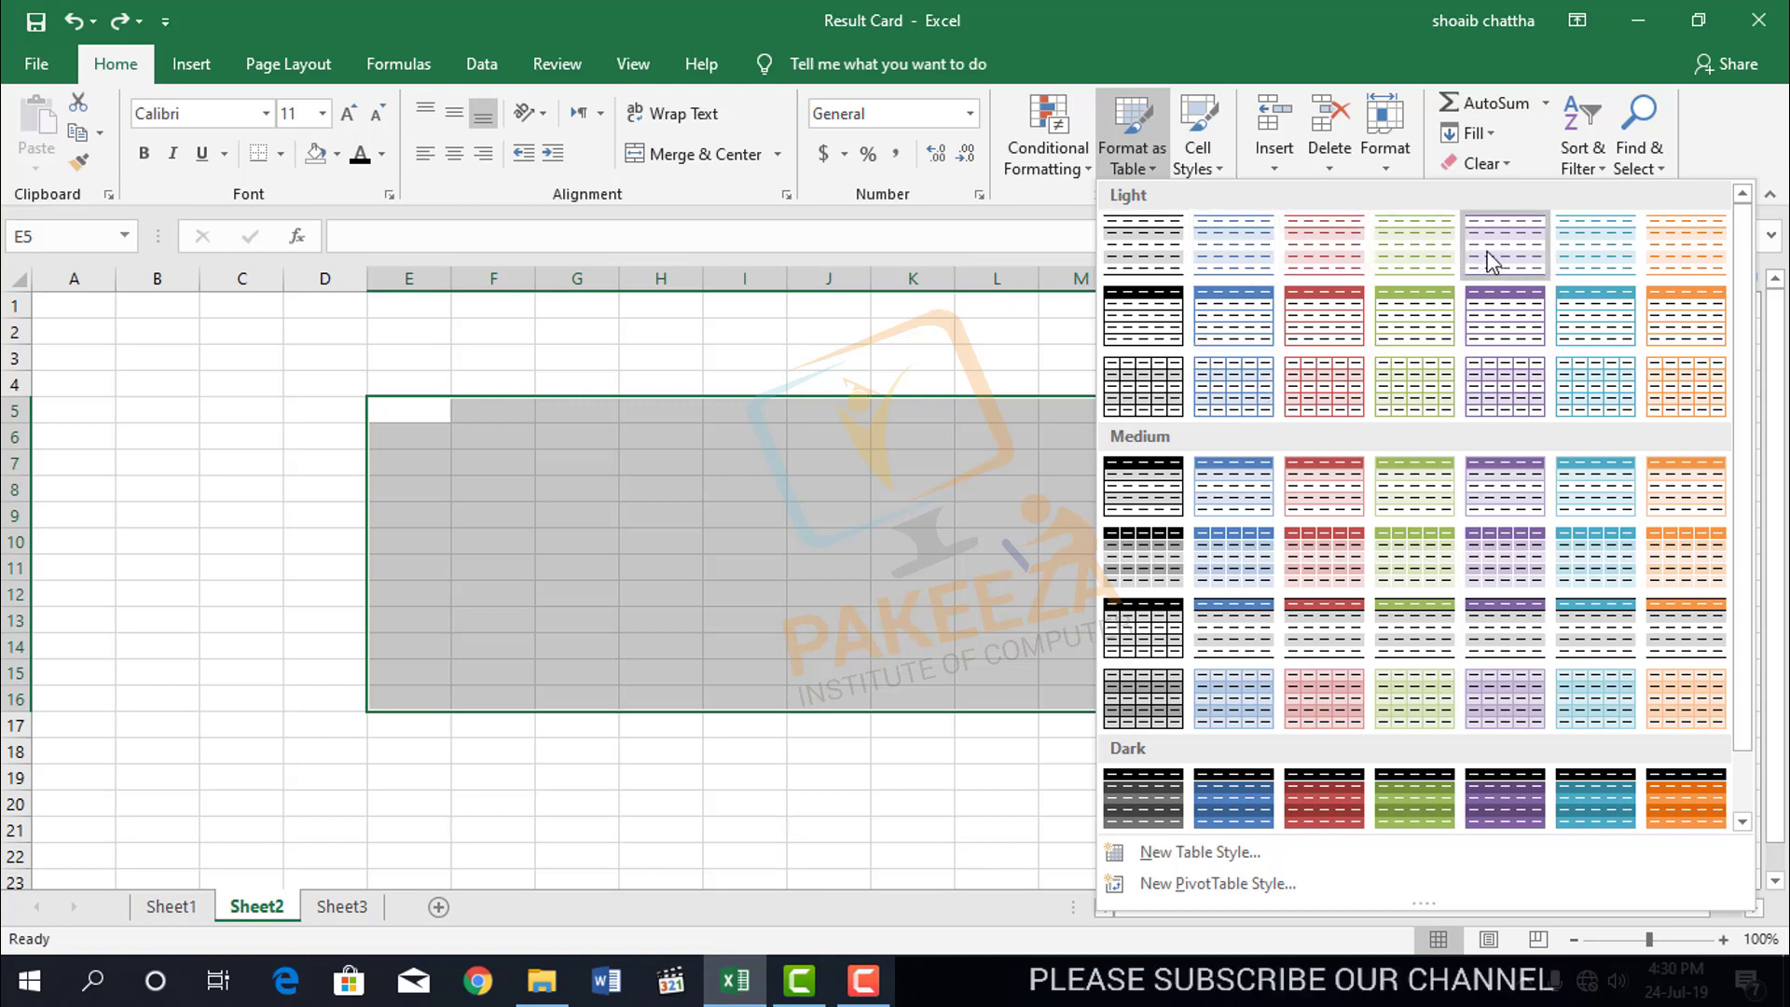
click(1678, 308)
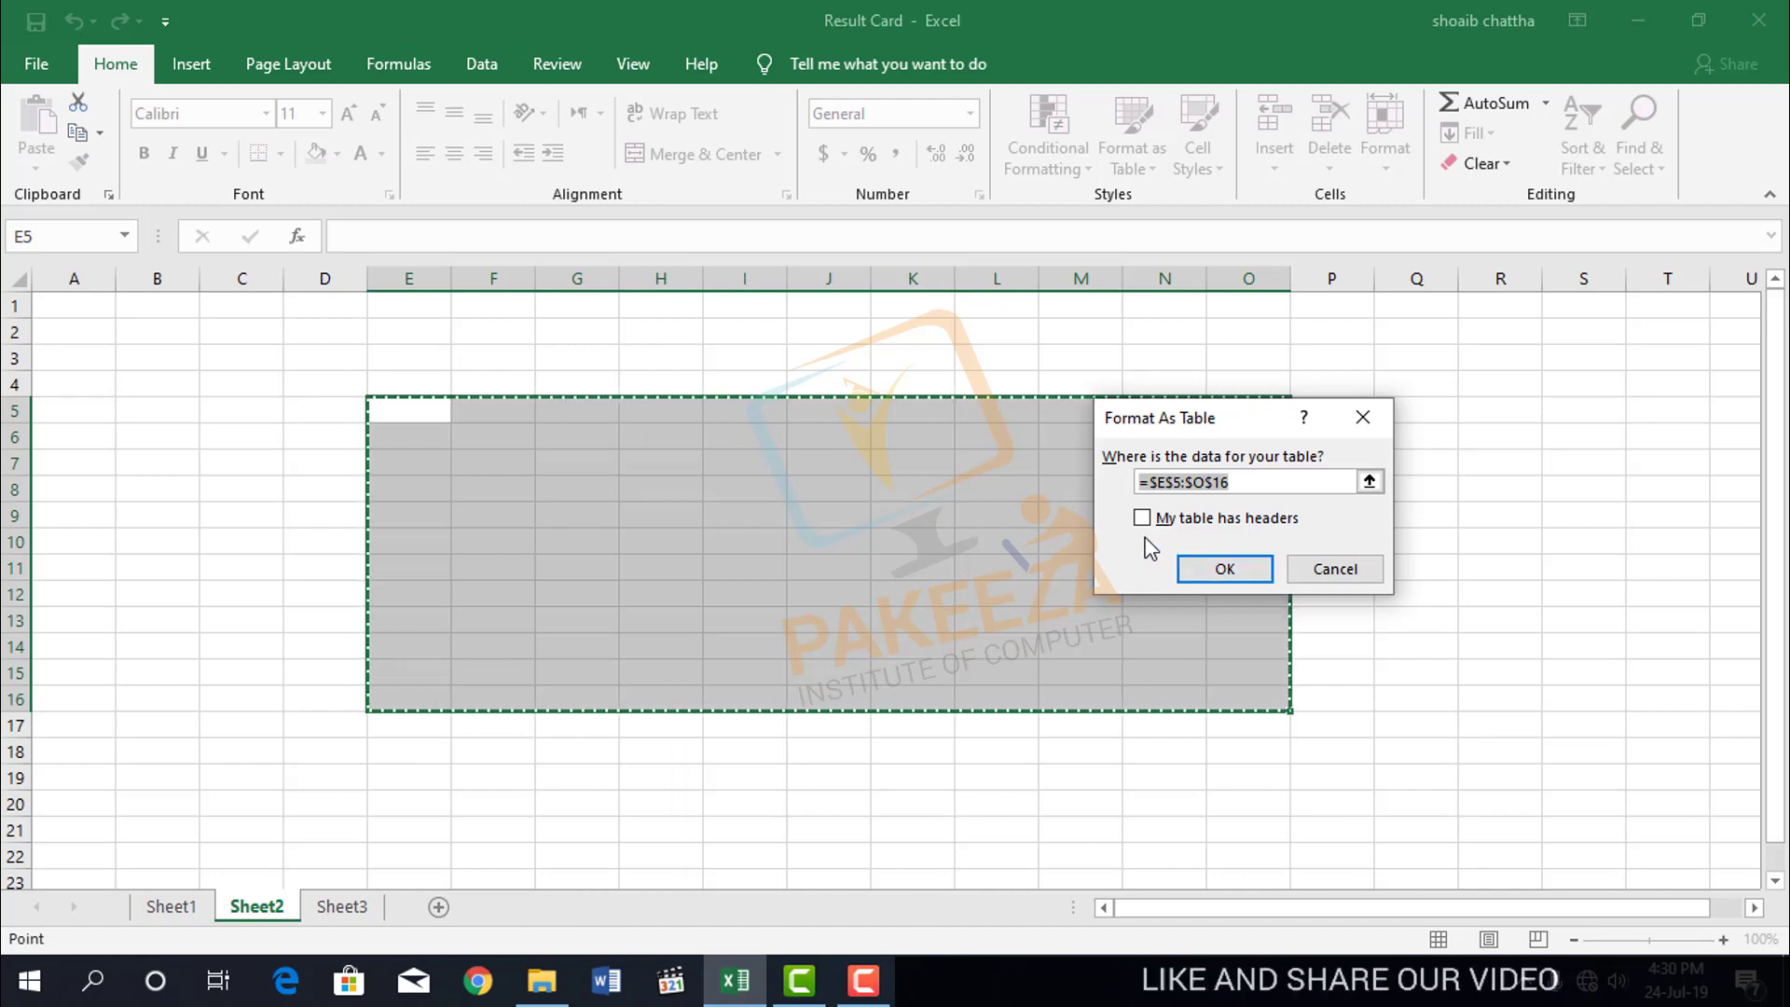
click(1220, 571)
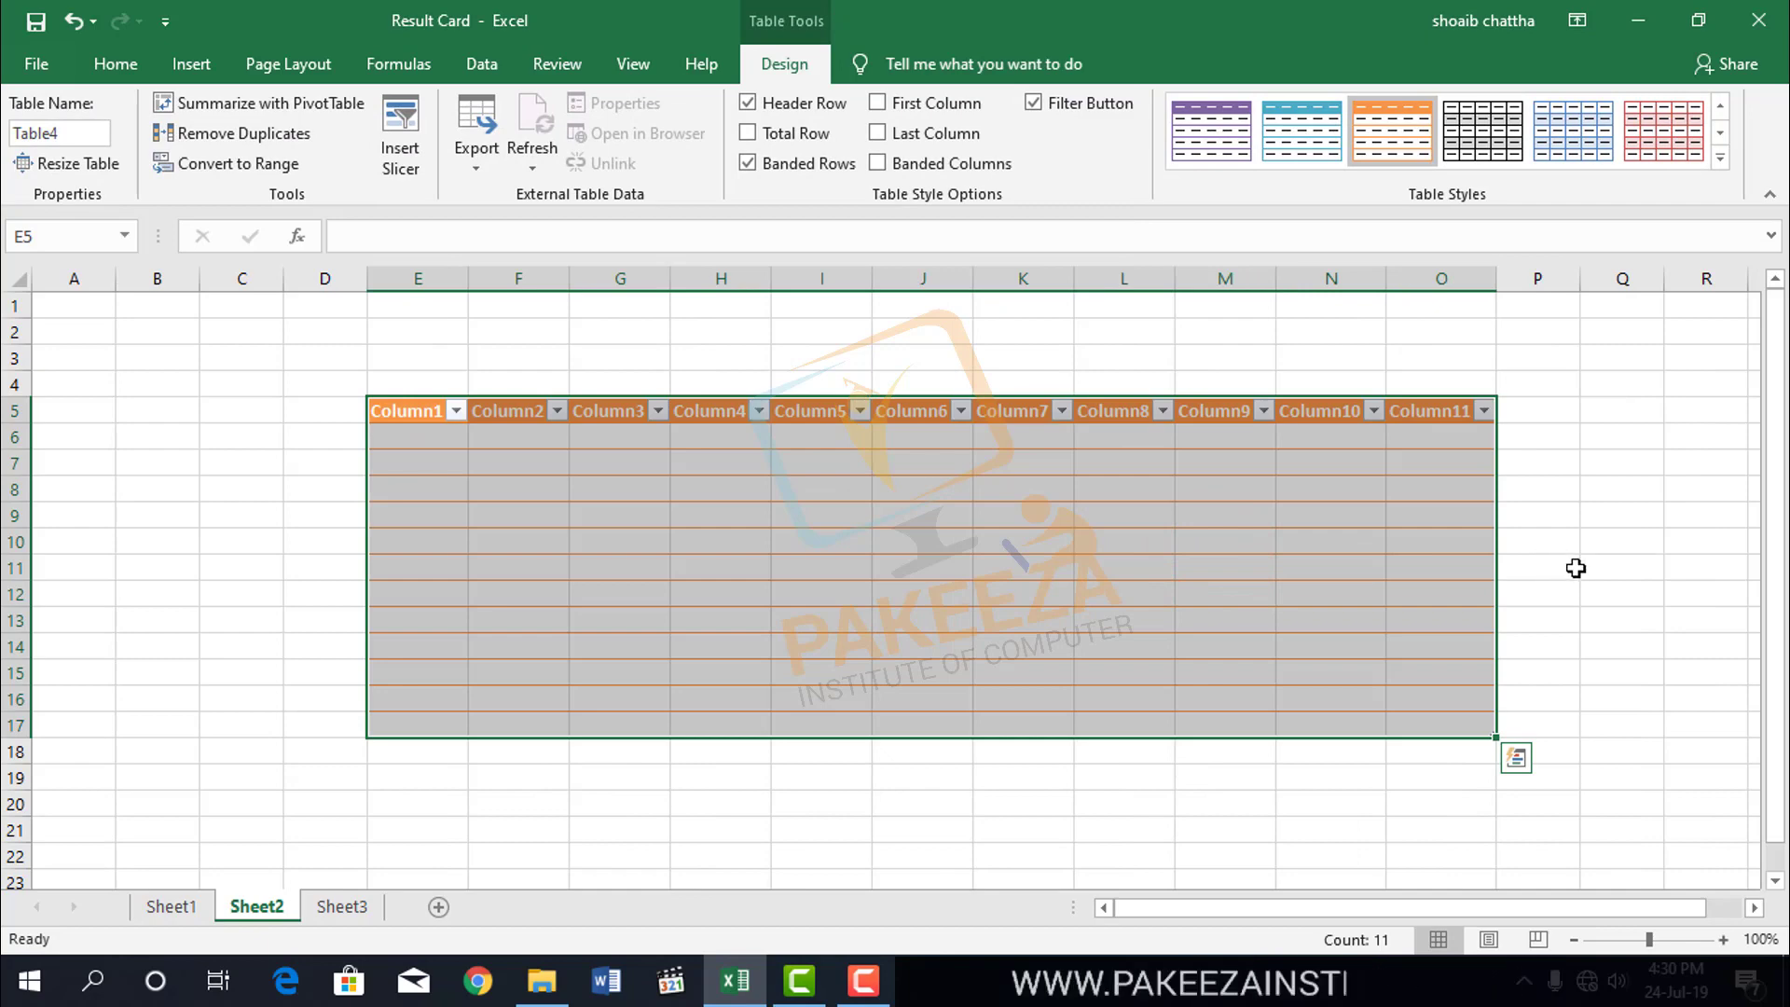
click(1574, 567)
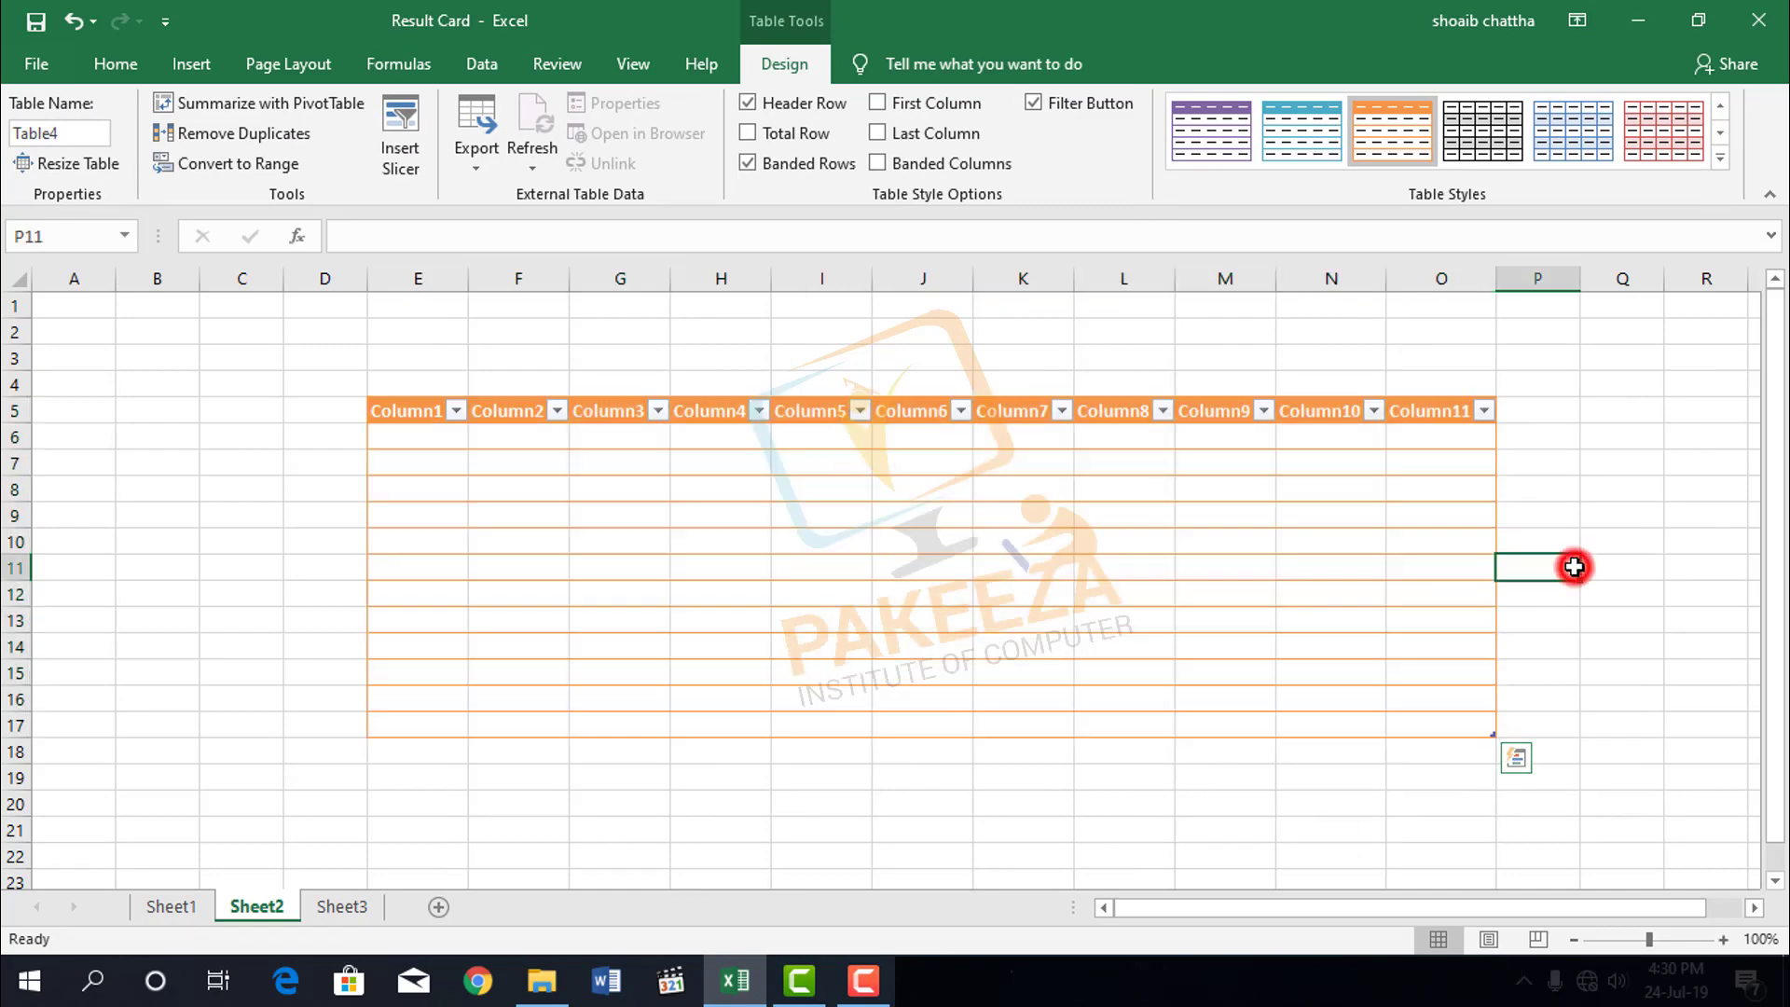
Look at the filter options of Column3 and undo the orange table formatting
click(658, 410)
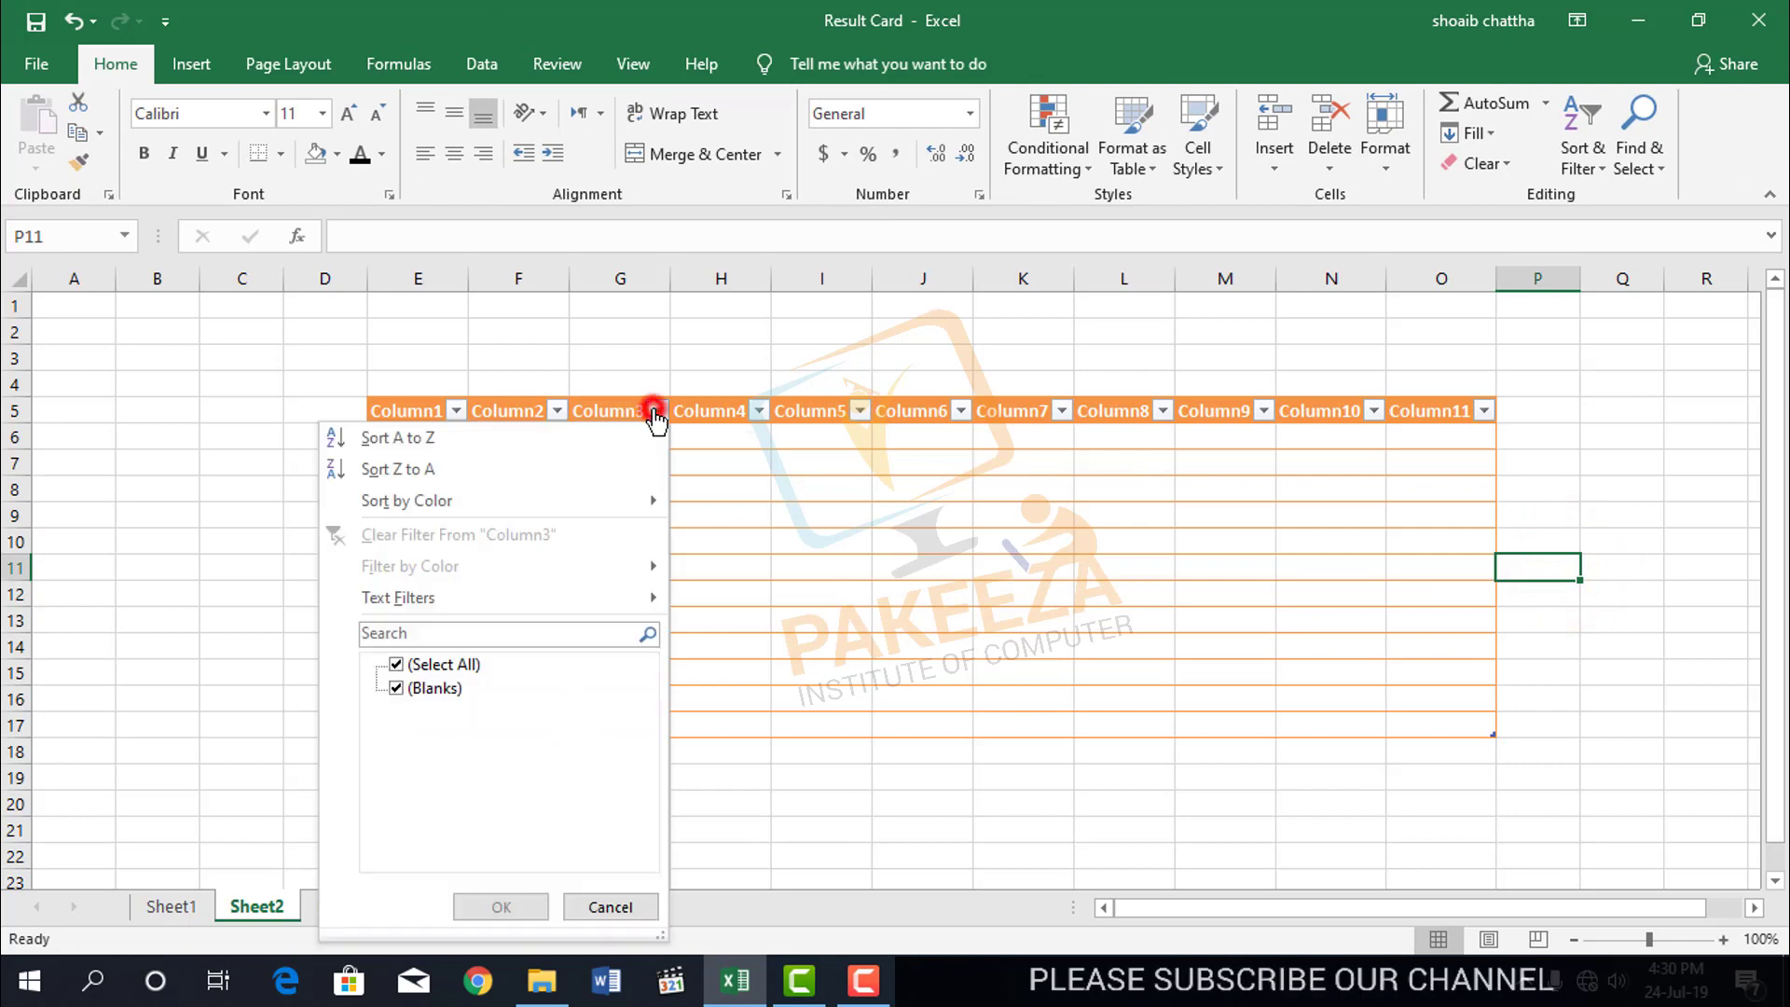
click(699, 316)
click(691, 444)
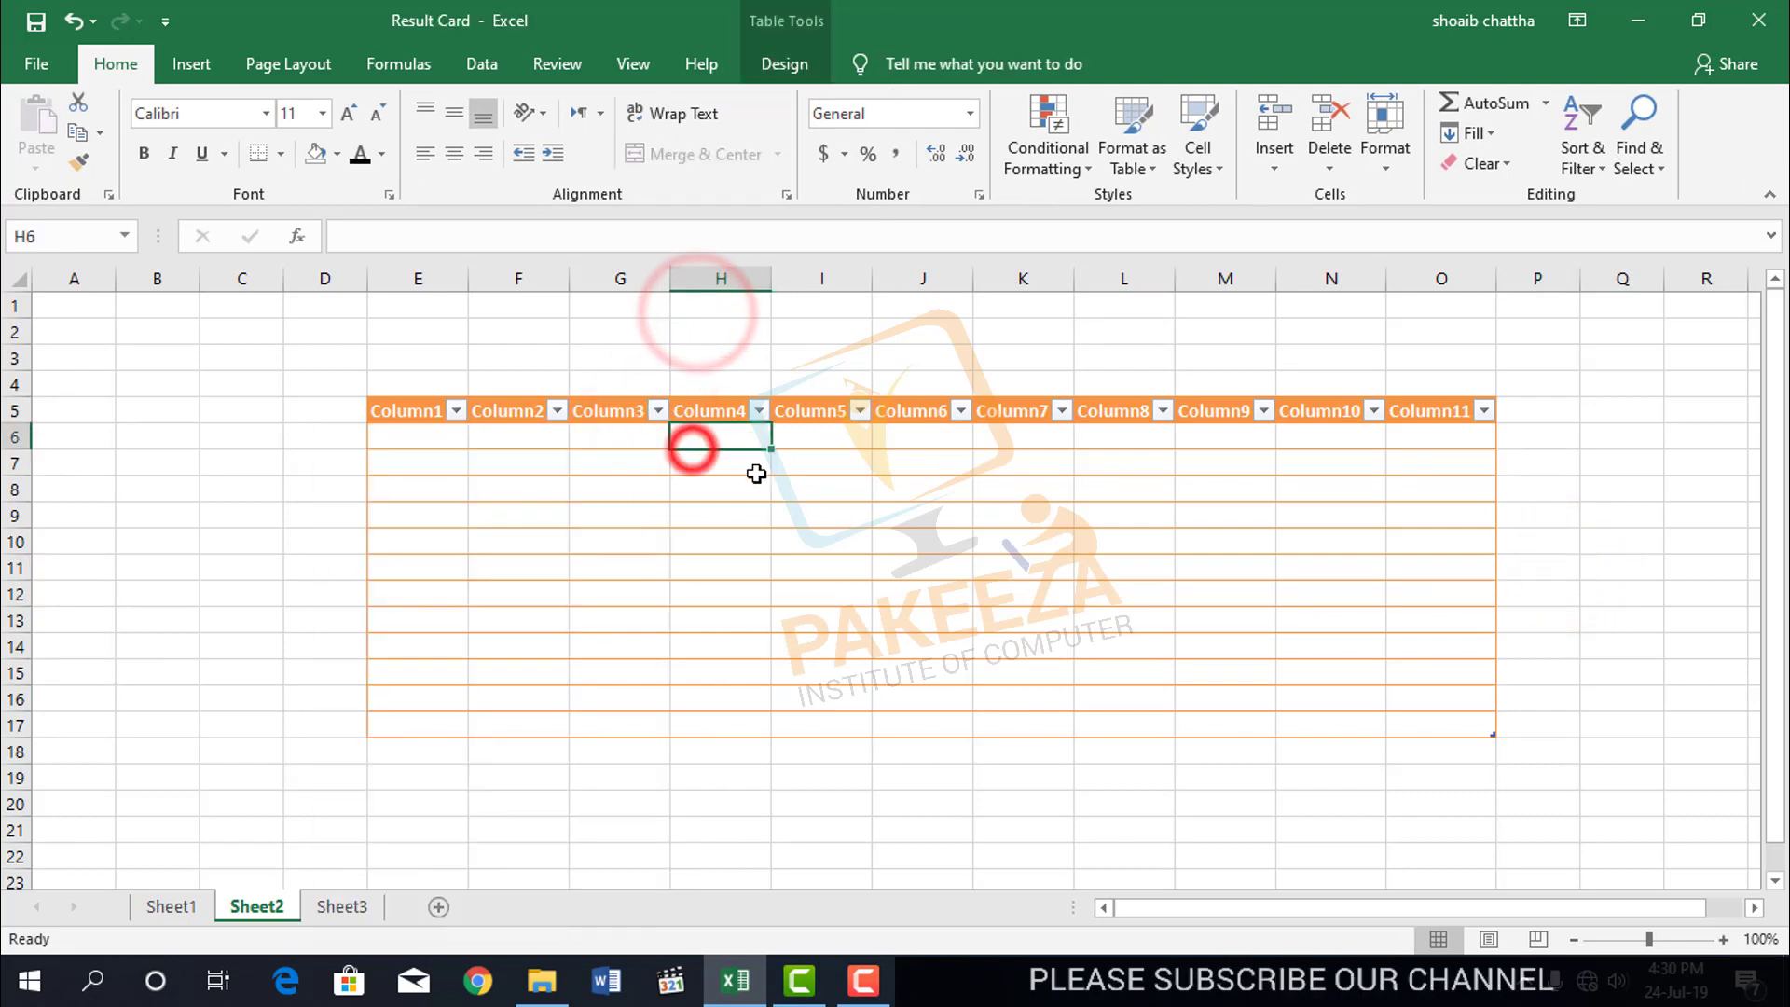
click(827, 467)
click(947, 463)
click(1072, 487)
click(1246, 512)
click(1258, 591)
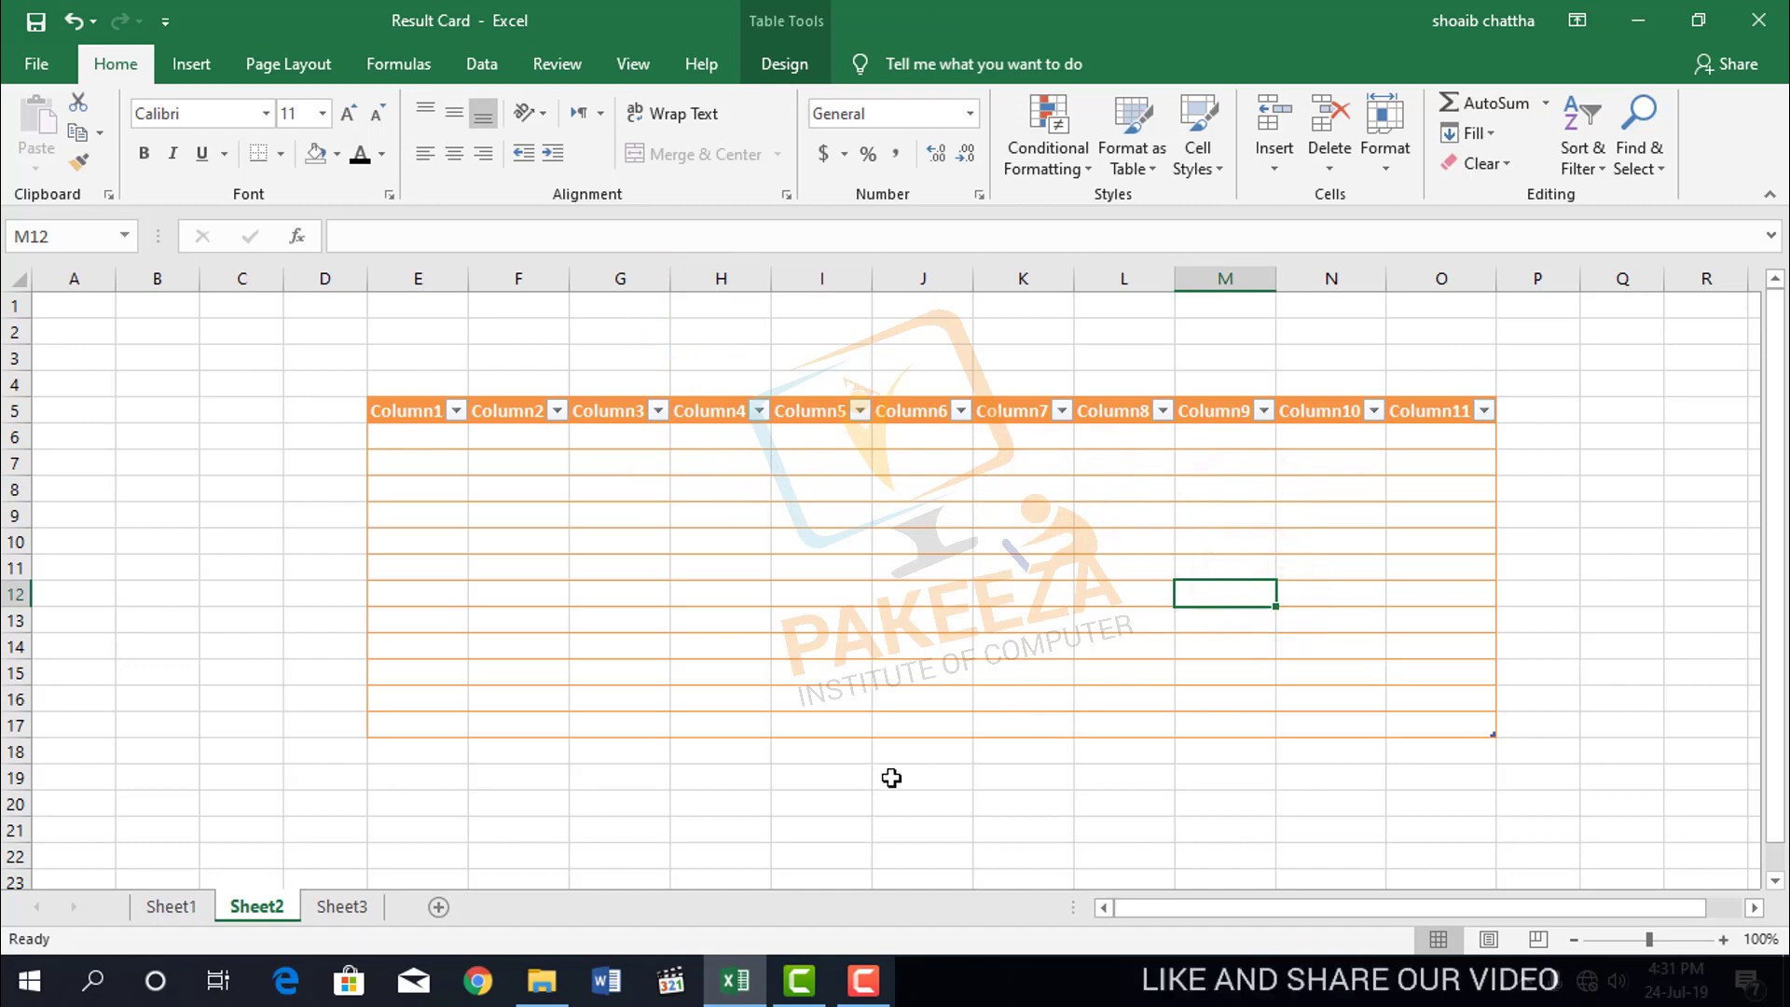
key(ctrl+z)
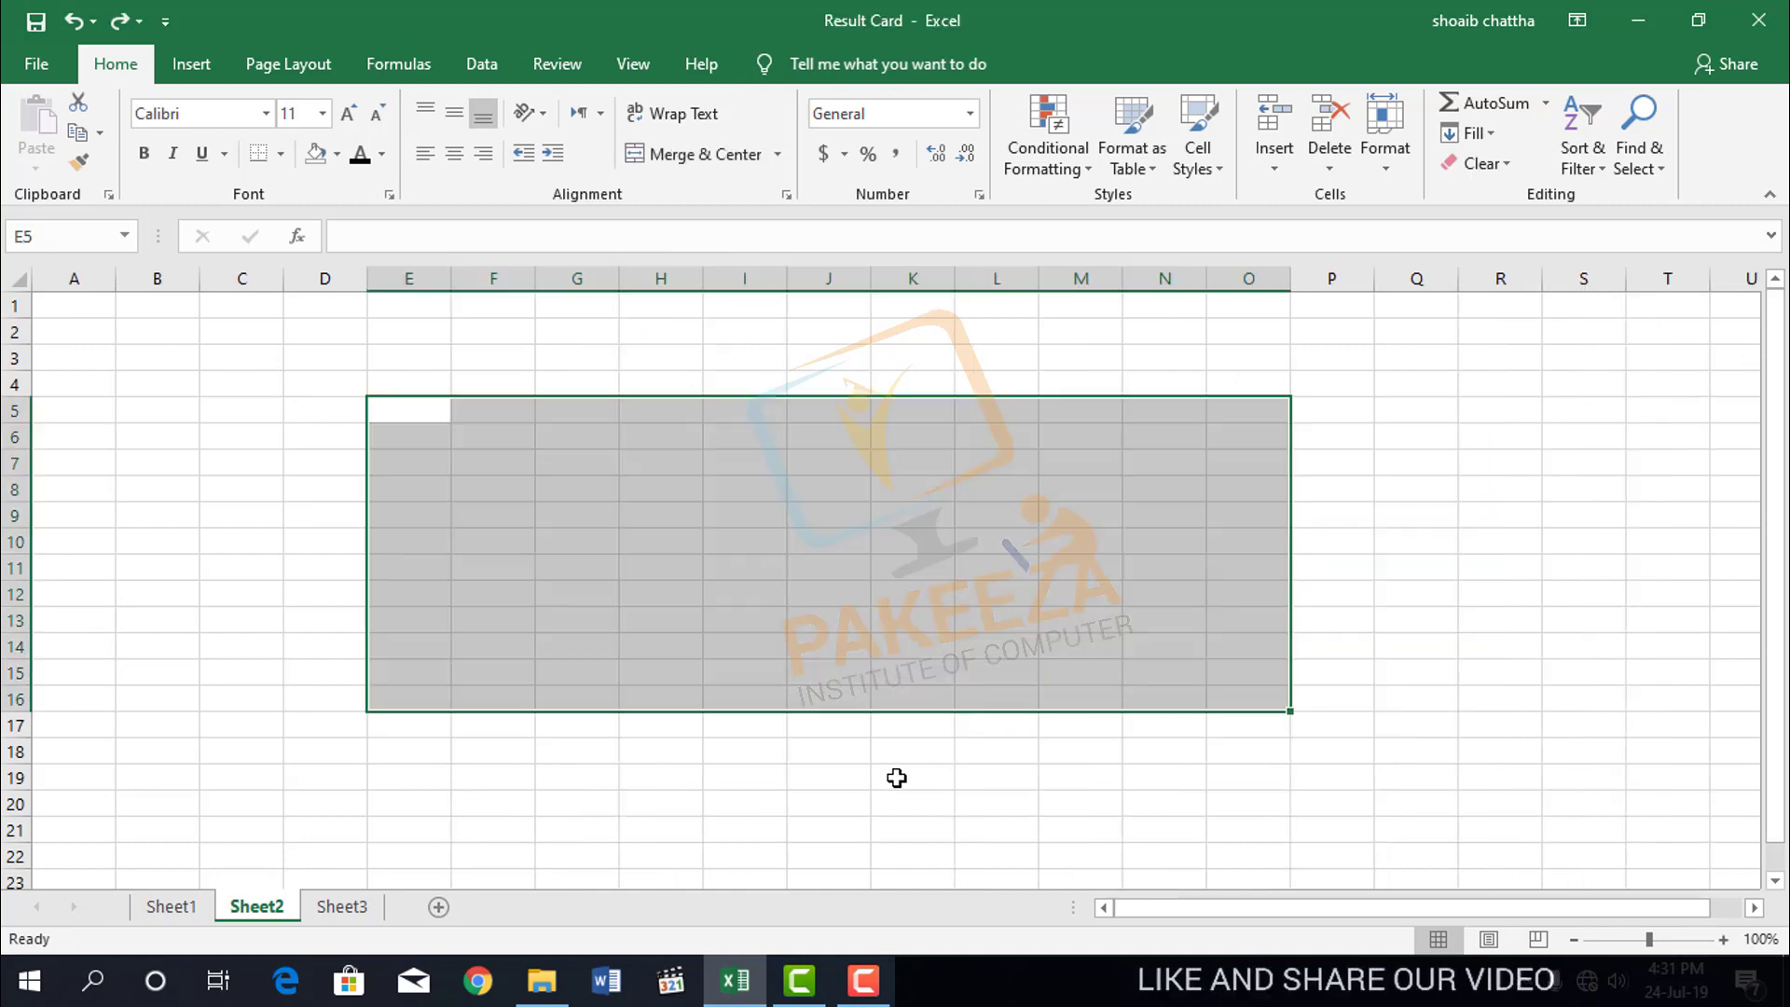
Try the light table style with a solid black header on E5:O16 and undo it
click(1156, 168)
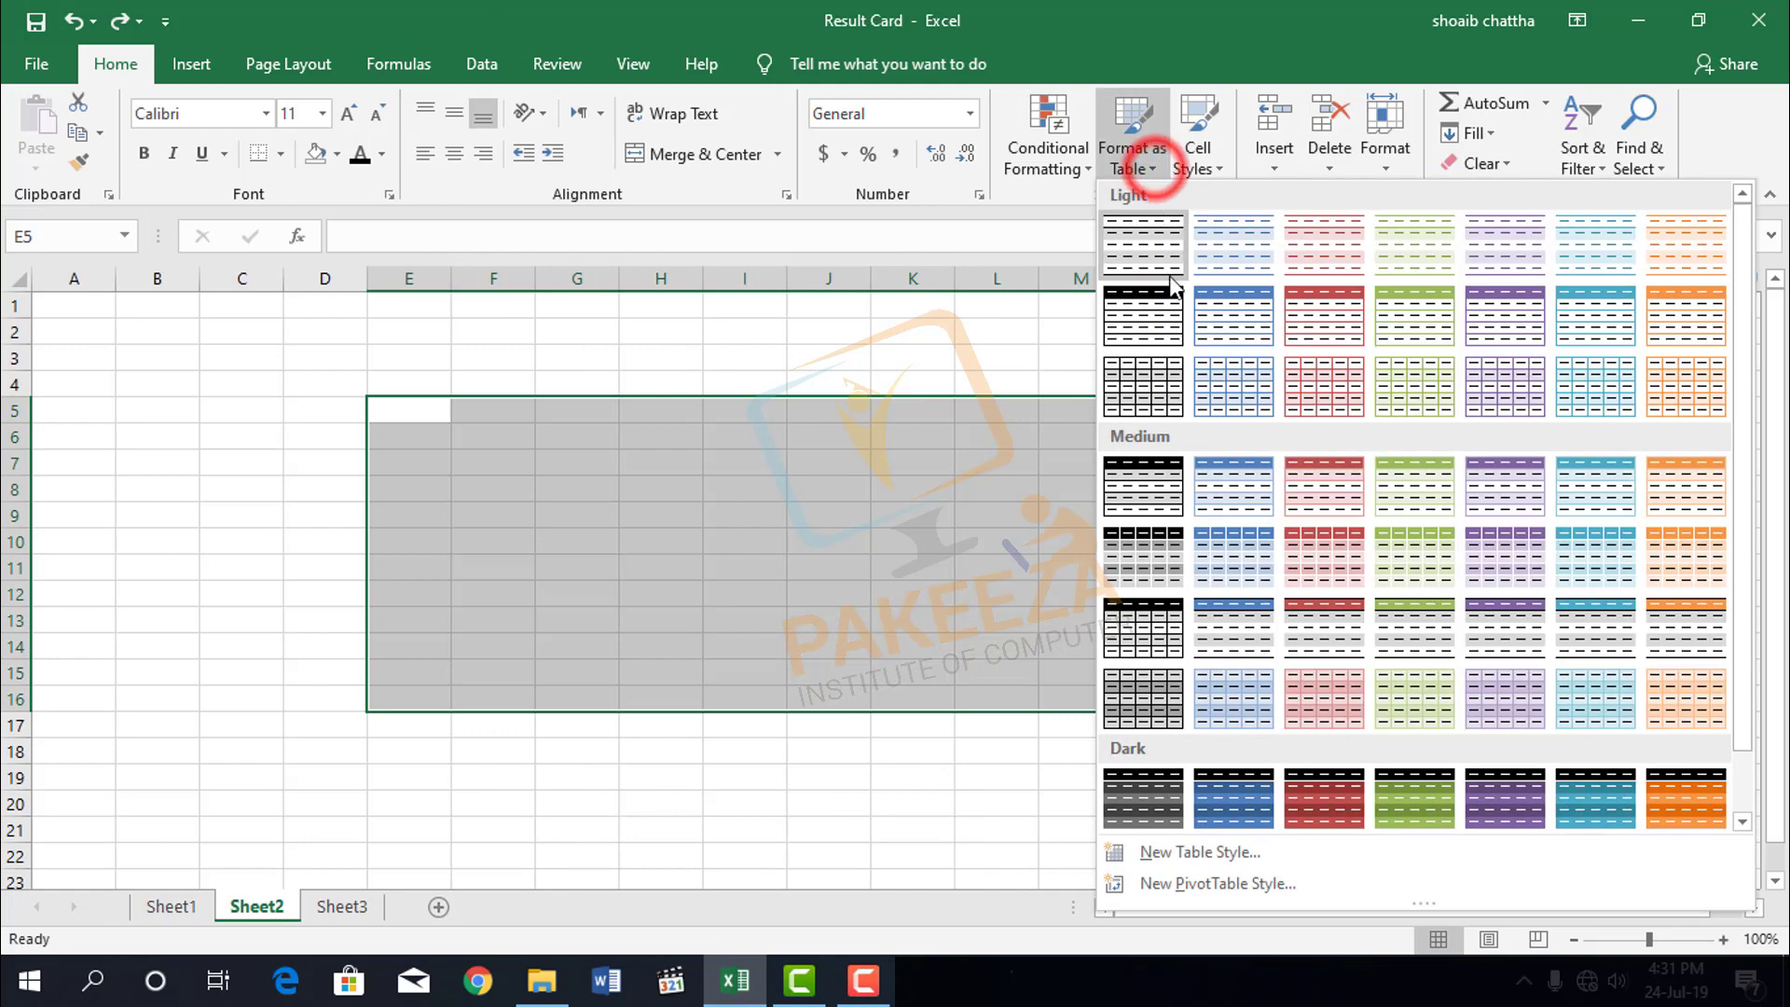
click(1156, 331)
click(1231, 571)
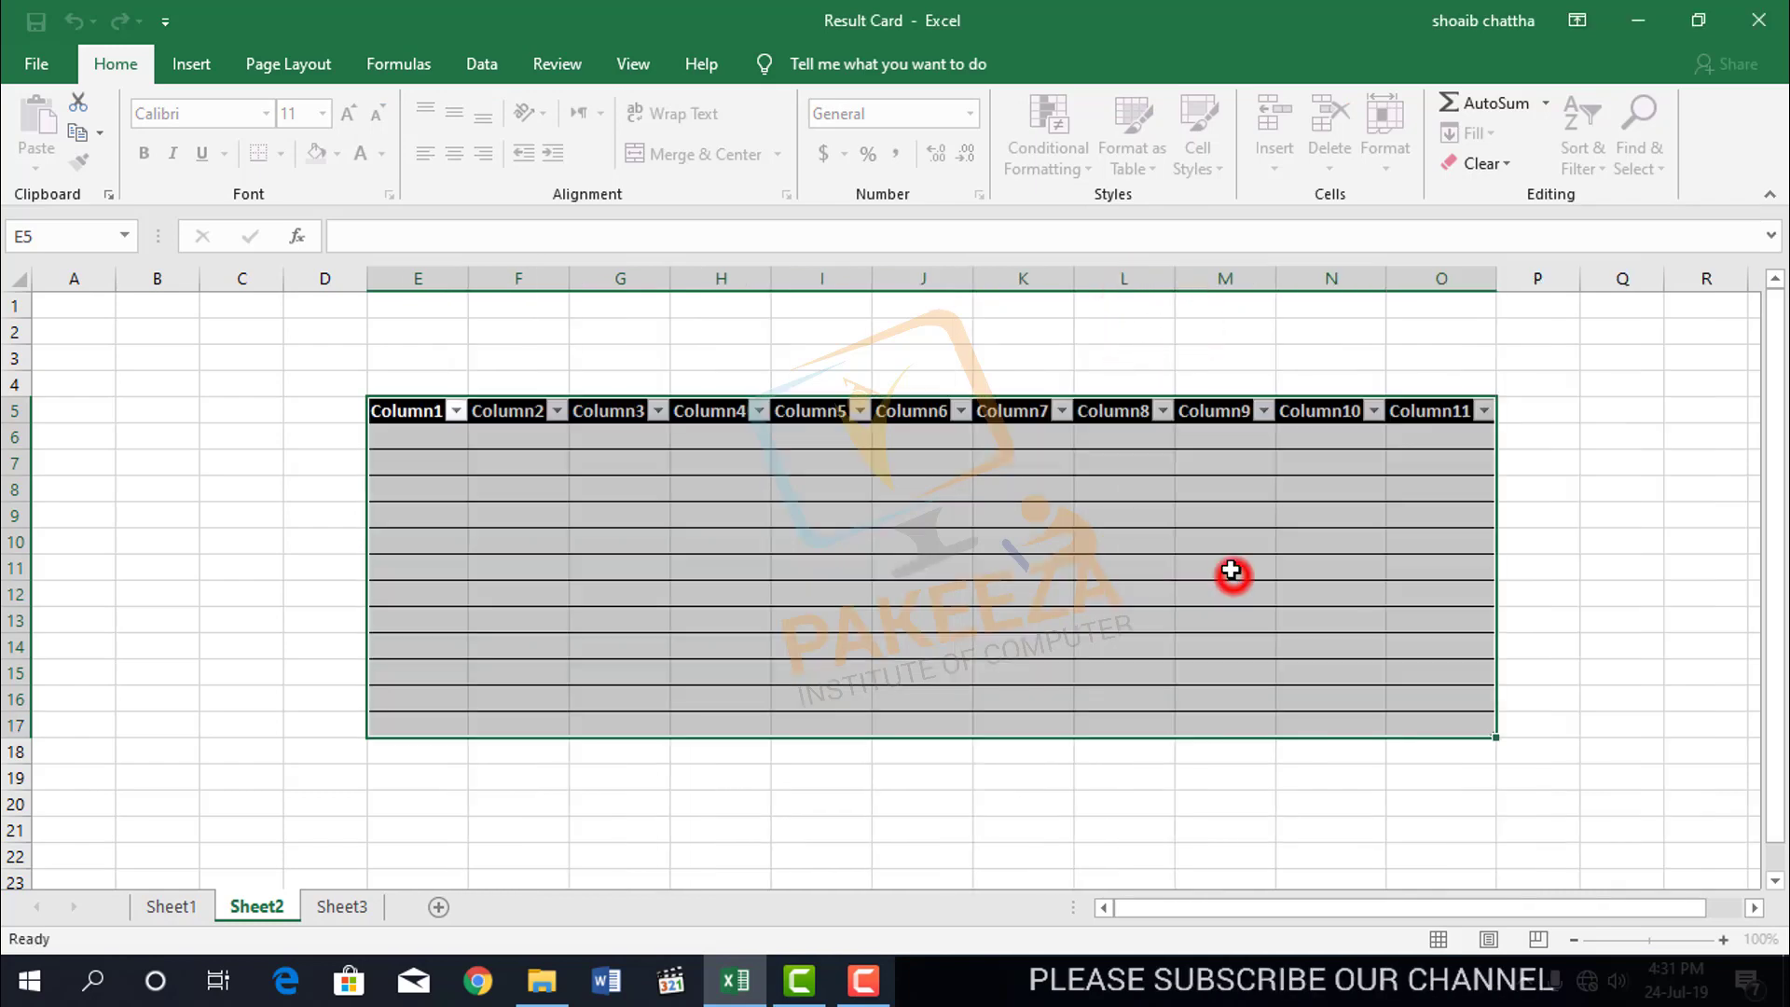
click(1625, 574)
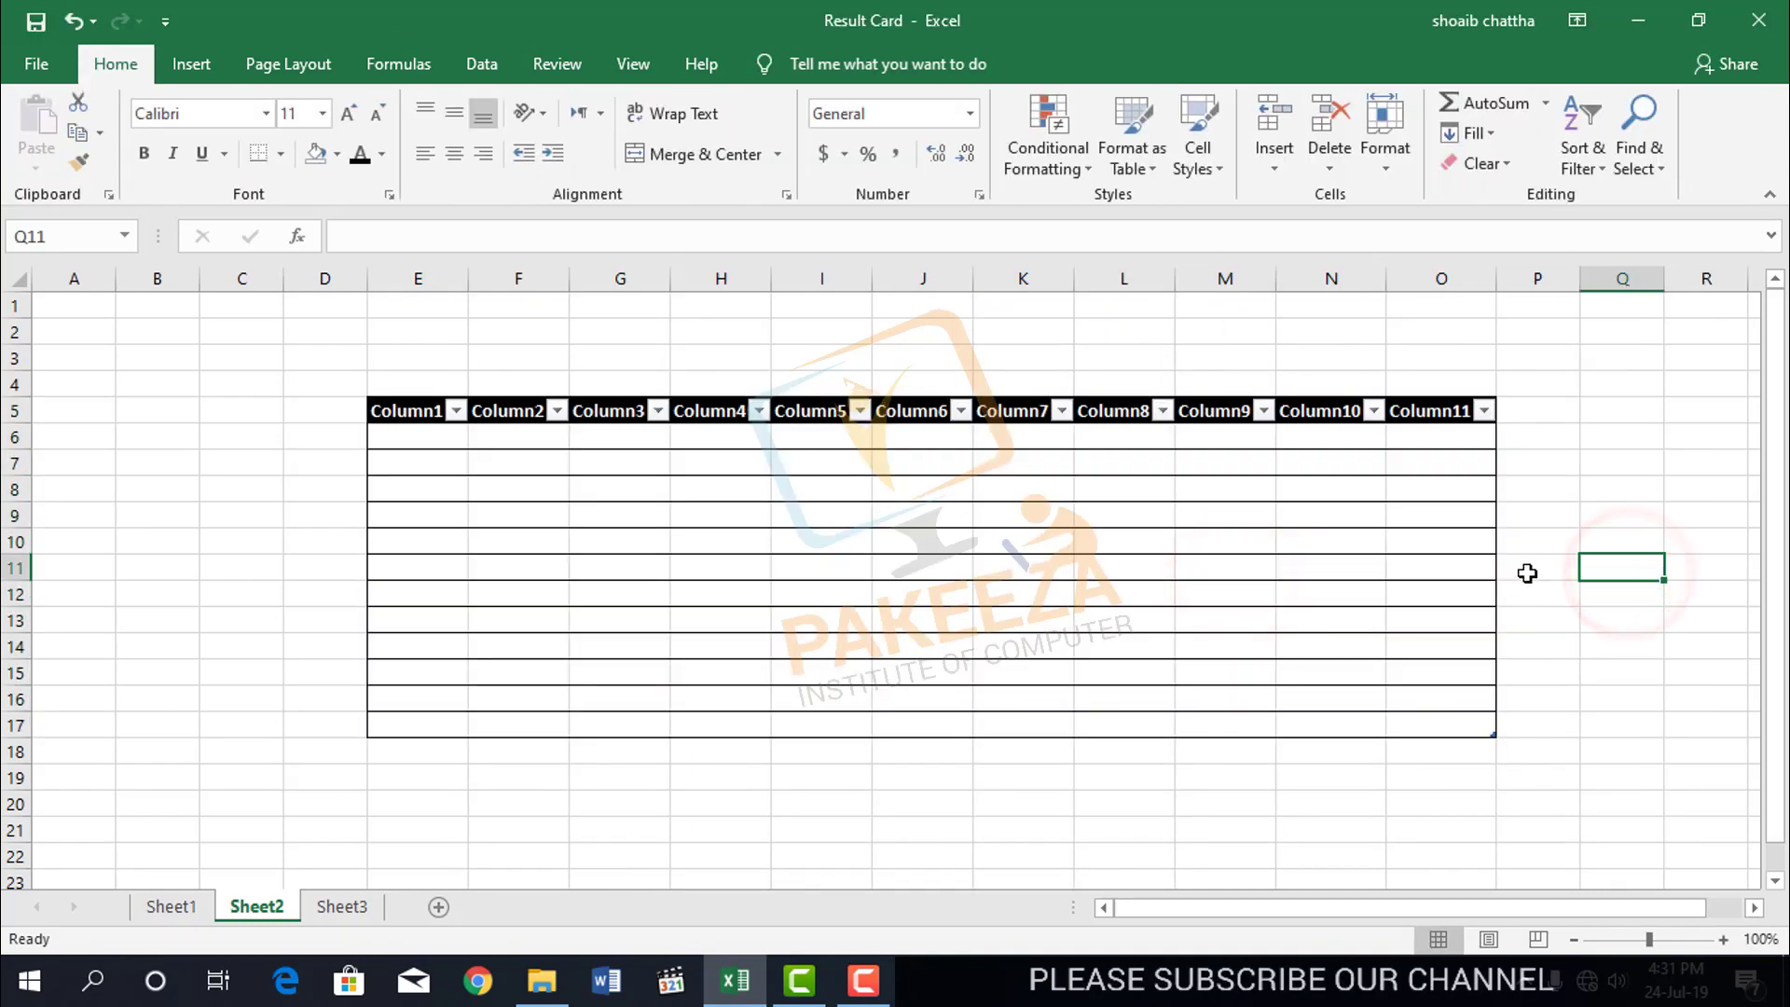
key(ctrl+z)
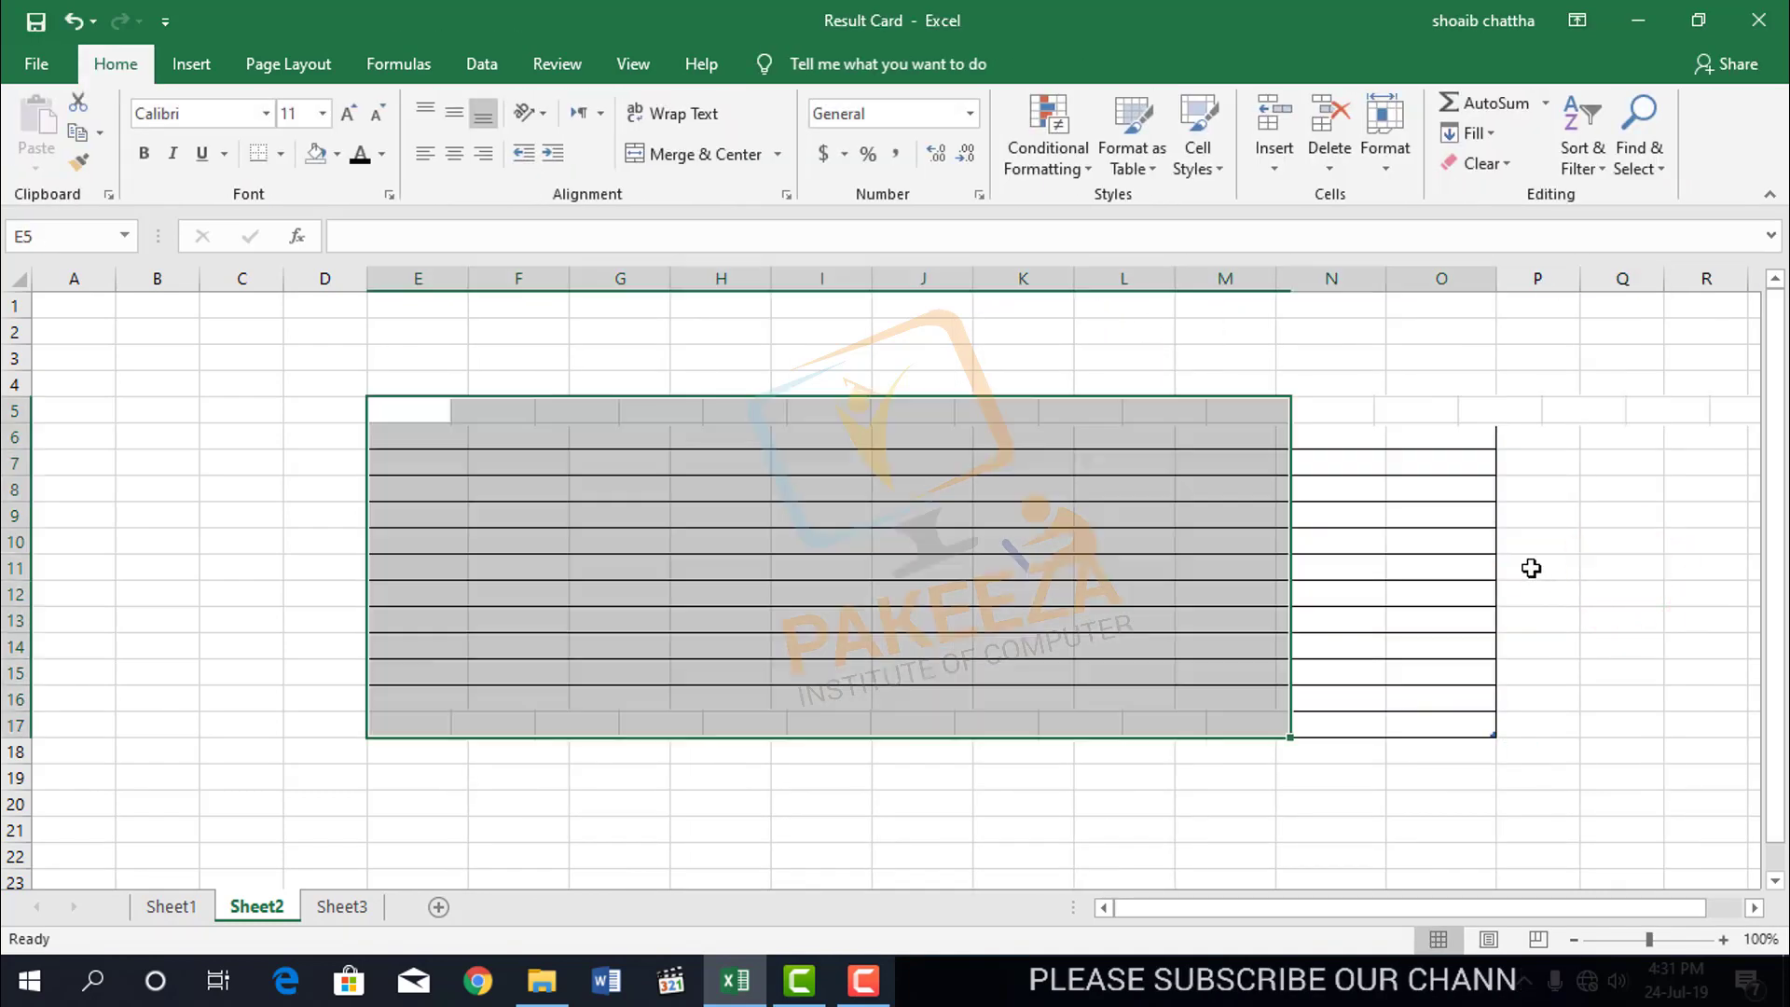
Try the medium table style with a green header and grey banded rows on E5:O16 and undo it
click(1156, 173)
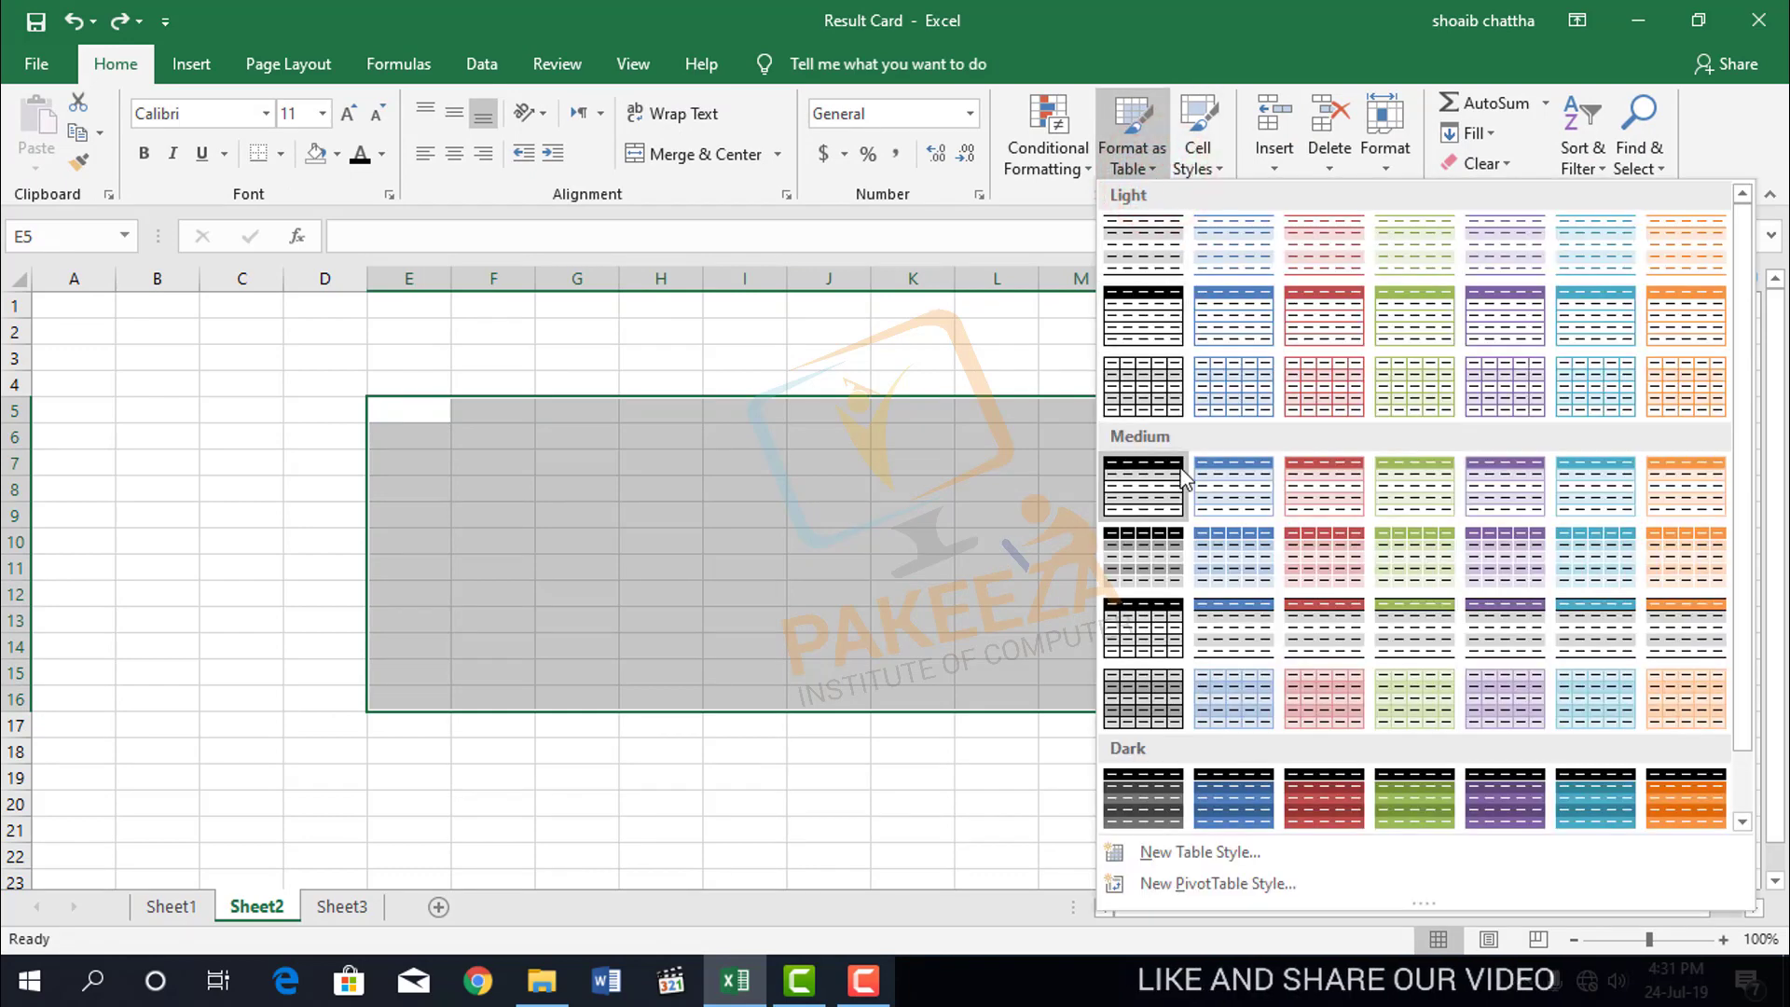
click(1420, 611)
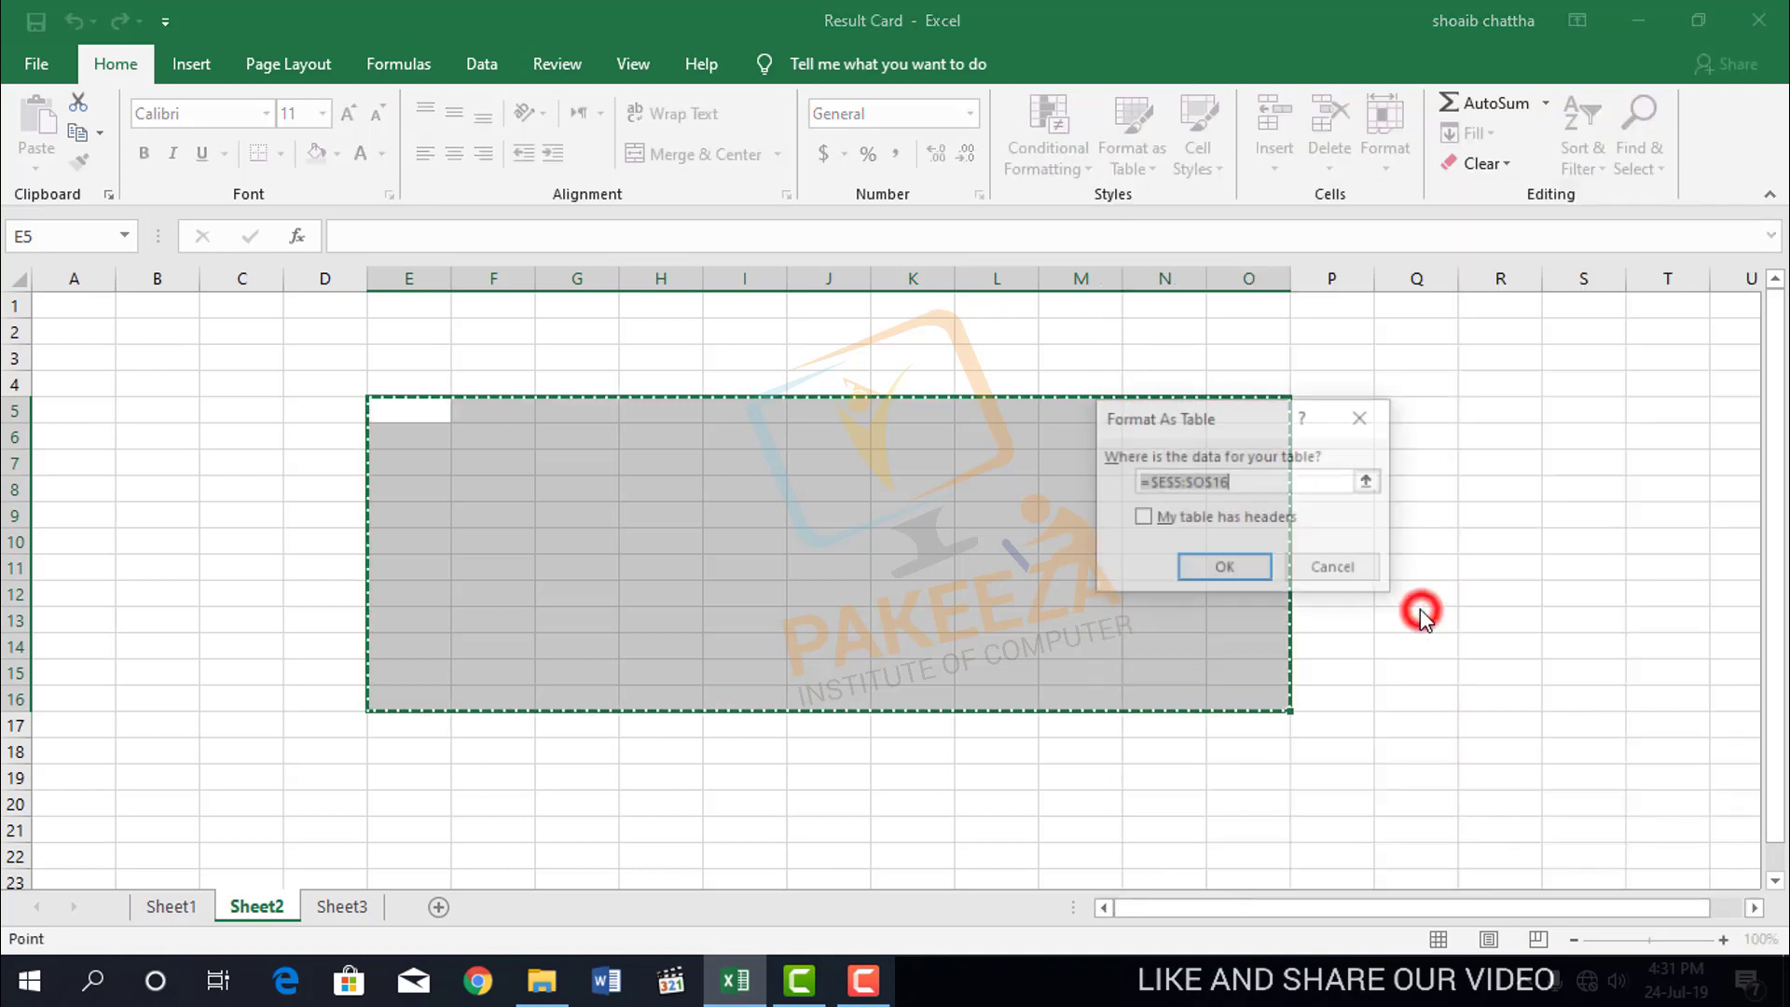
click(1243, 565)
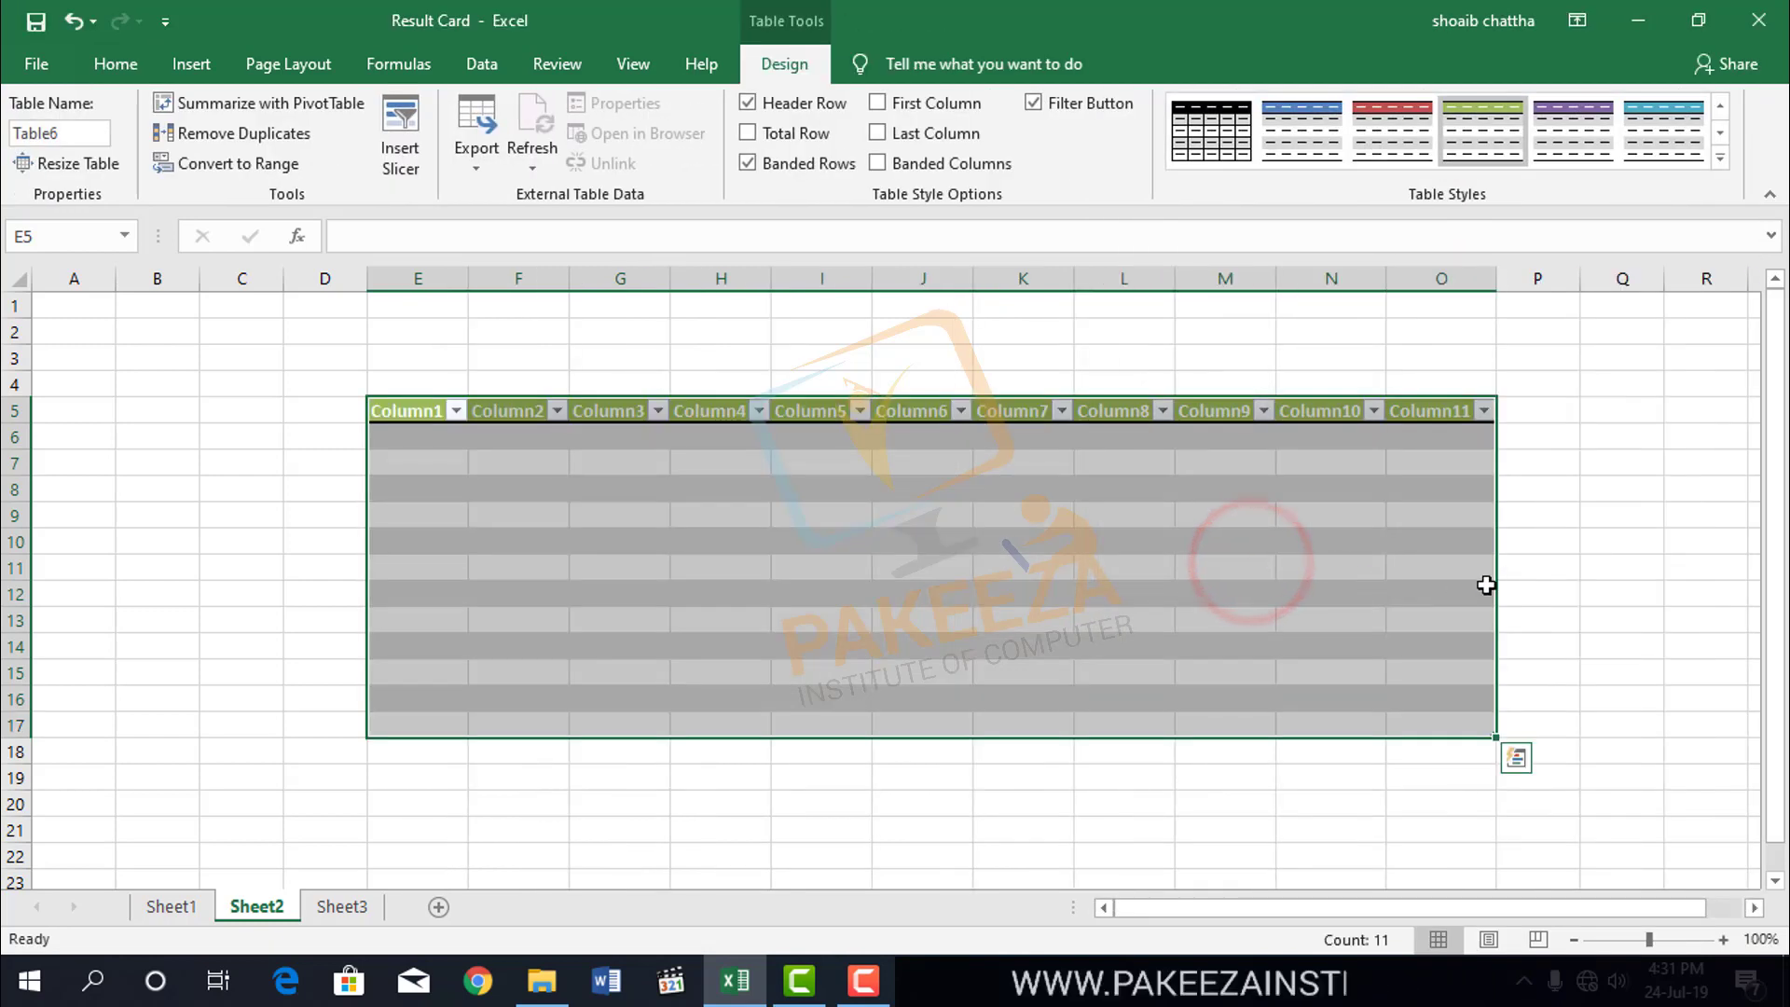
click(1567, 578)
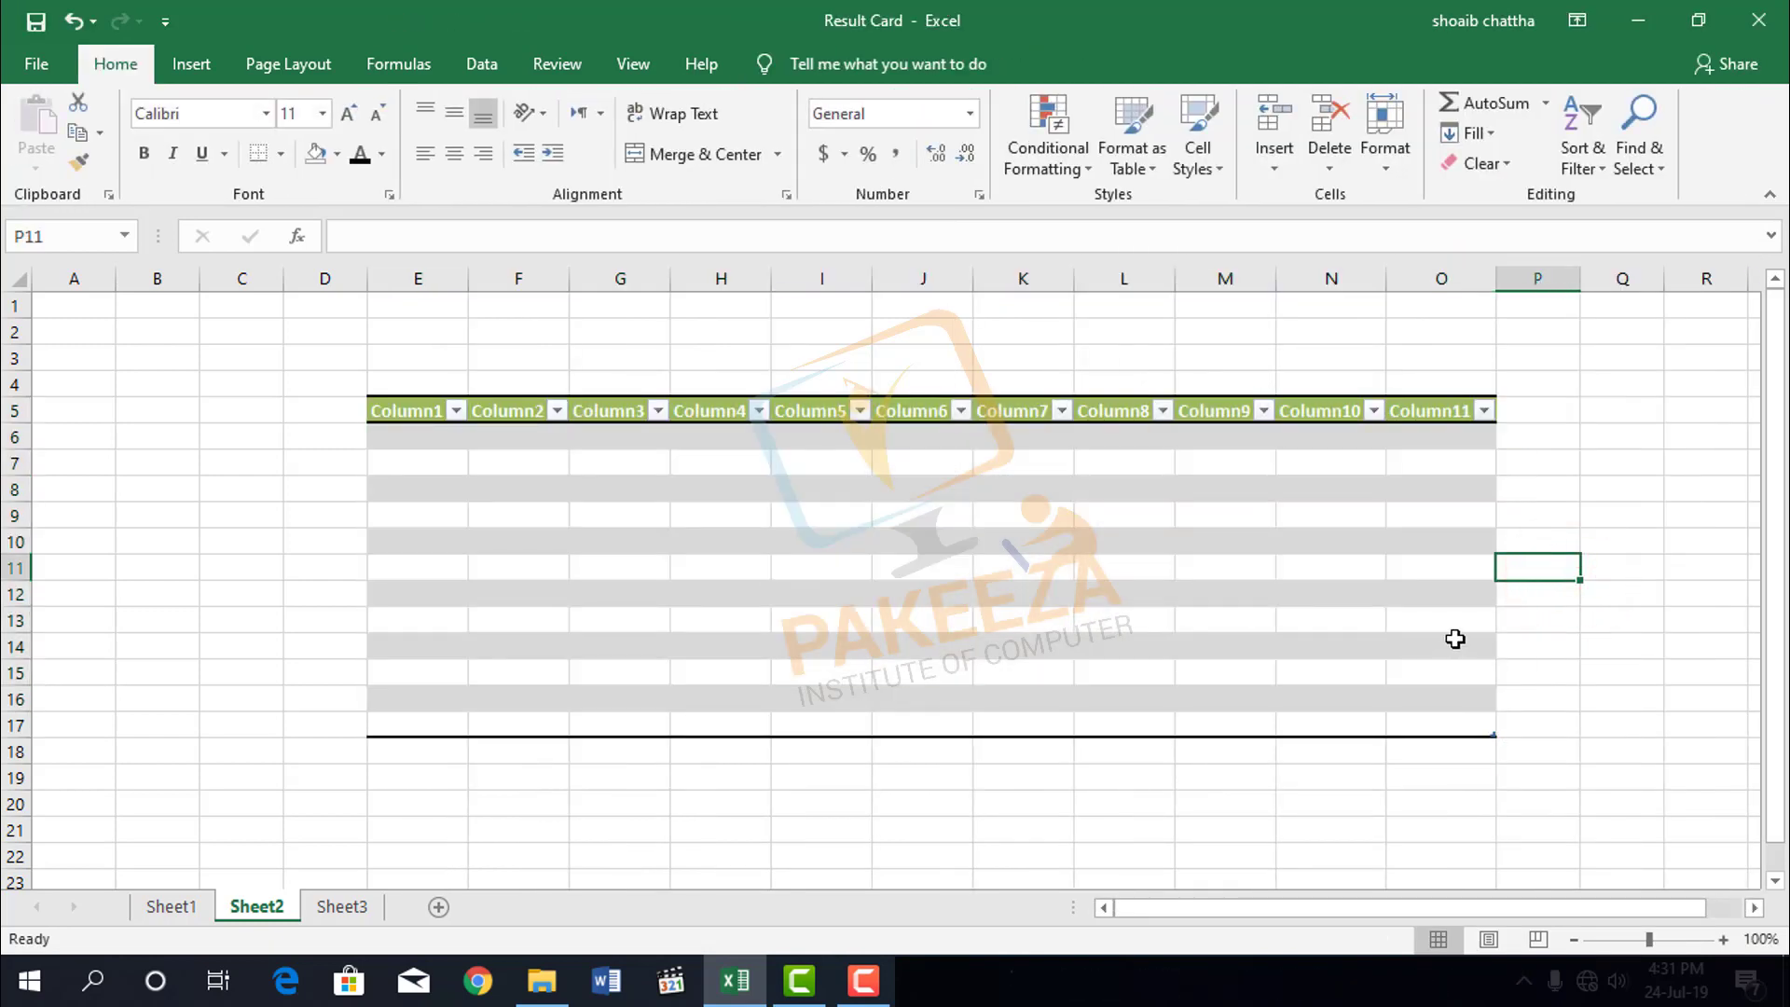
key(ctrl+z)
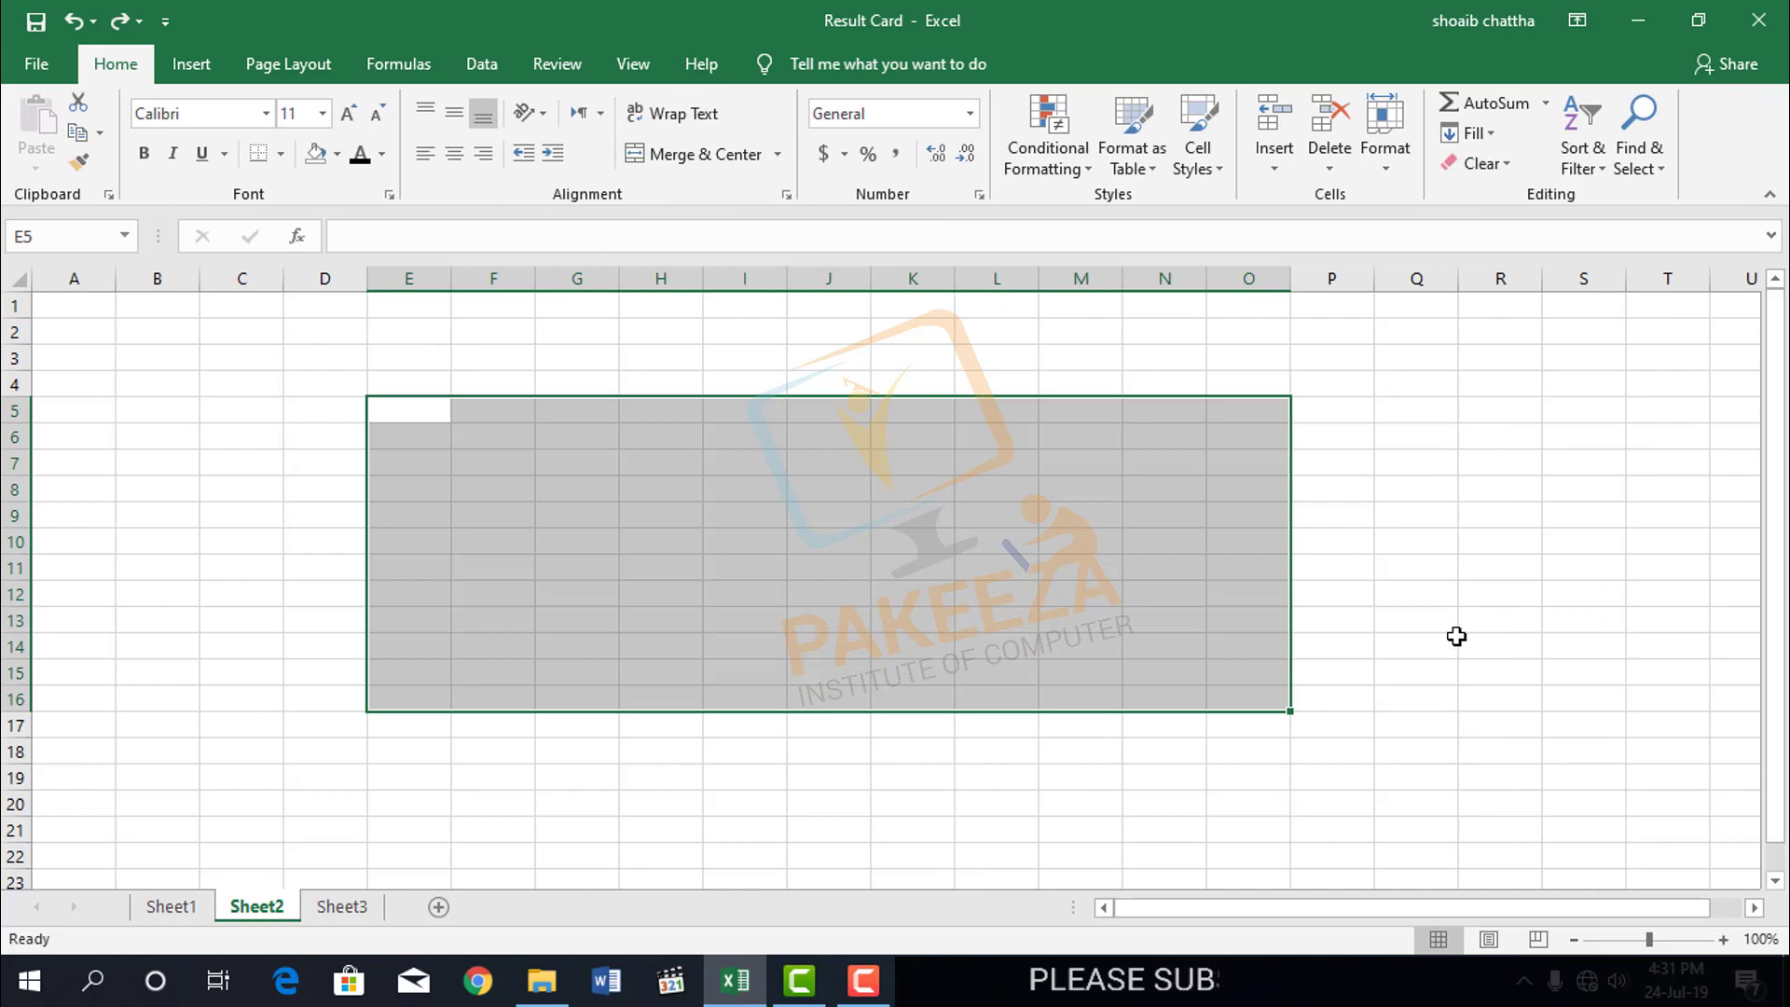
Try the medium blue banded table style on E5:O16 with the first row treated as headers, and undo it
click(1156, 166)
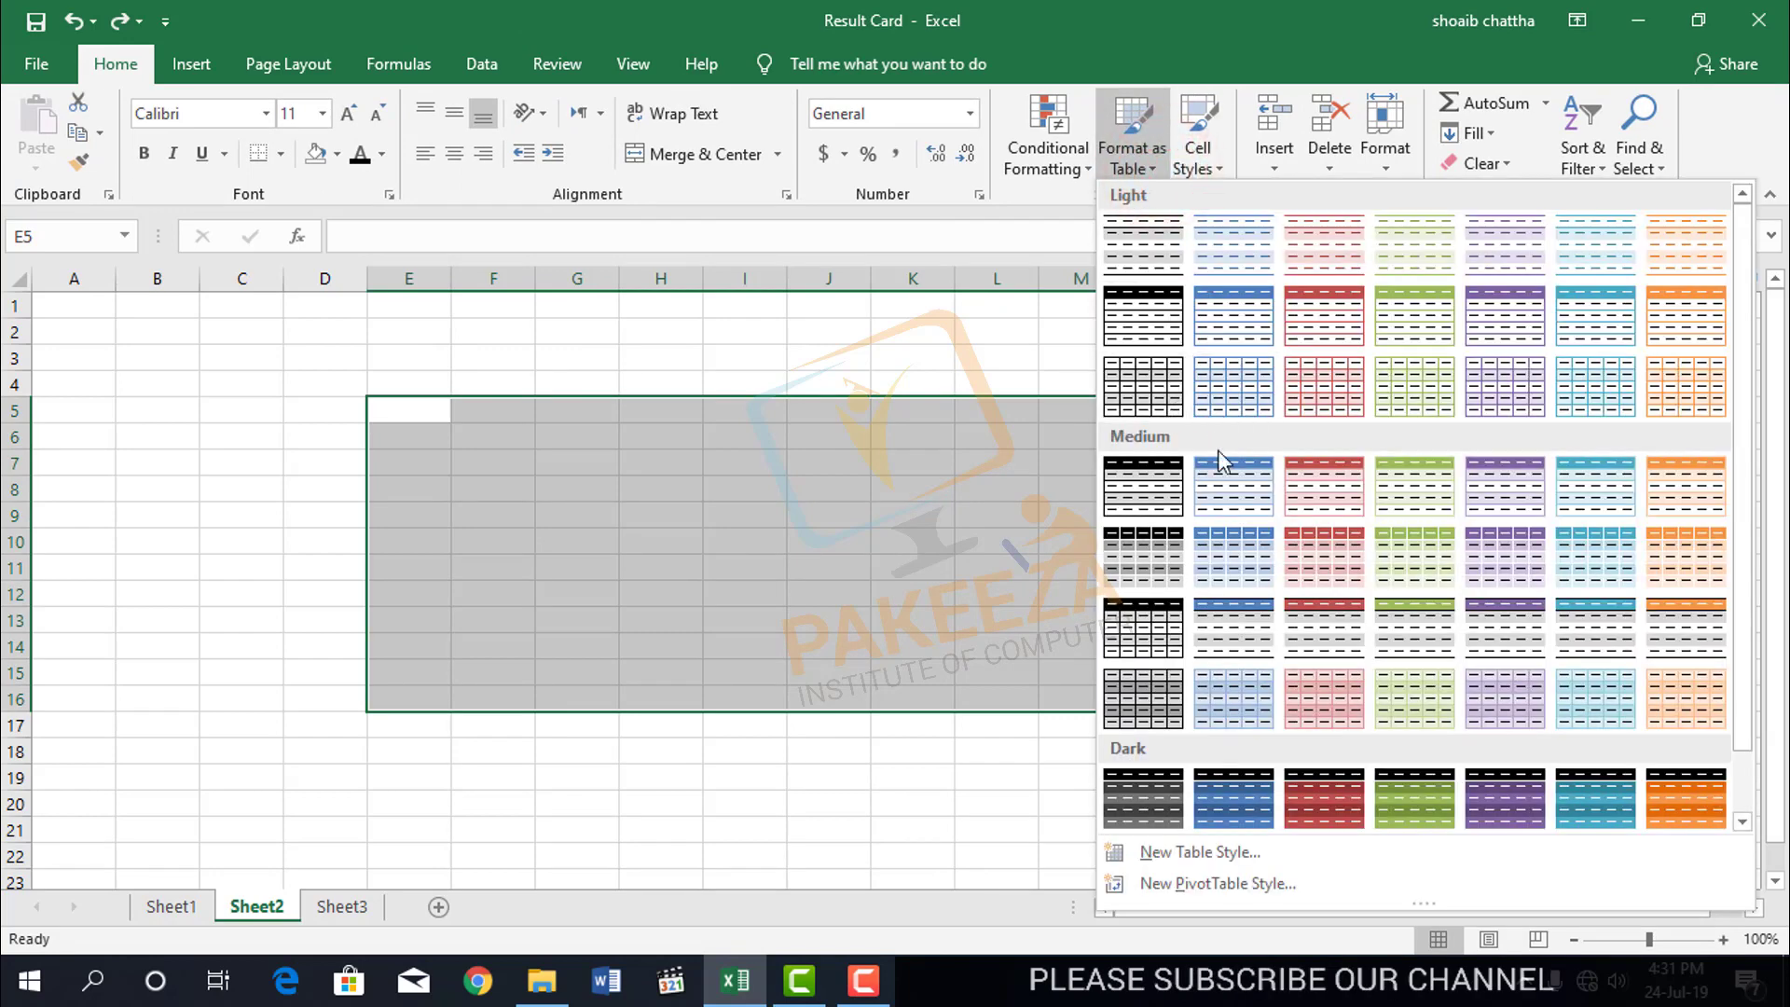
click(1216, 478)
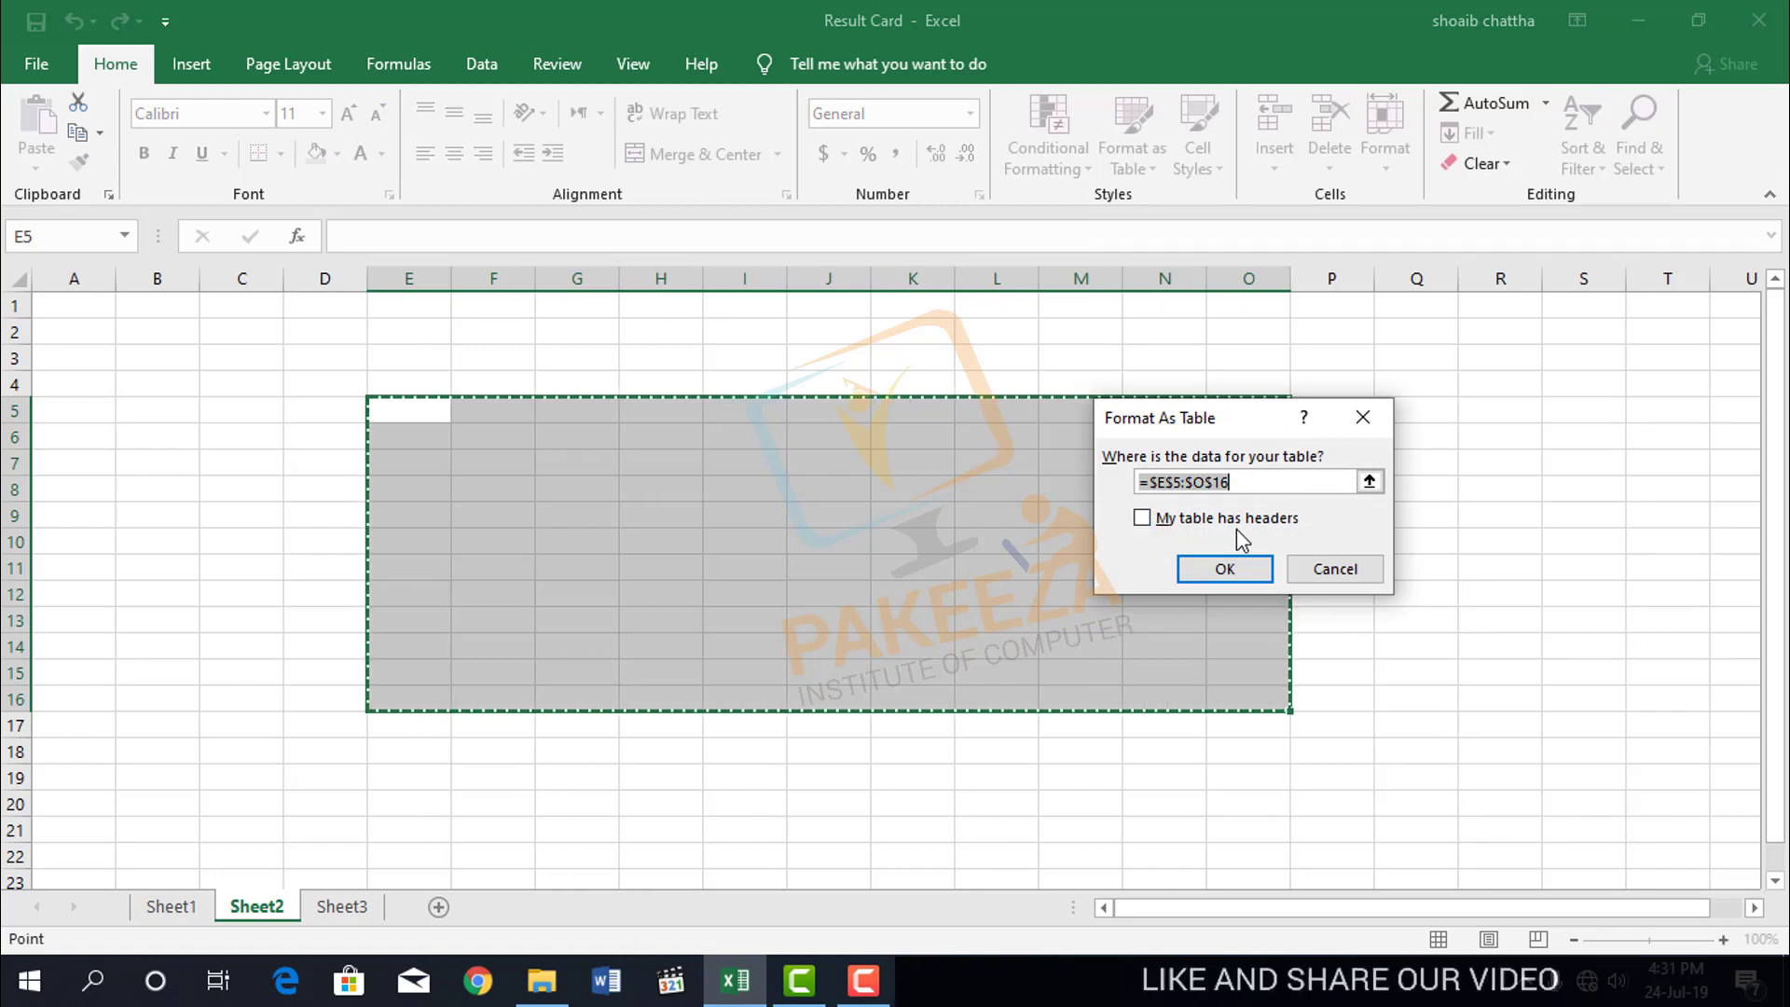
click(1143, 518)
click(1224, 567)
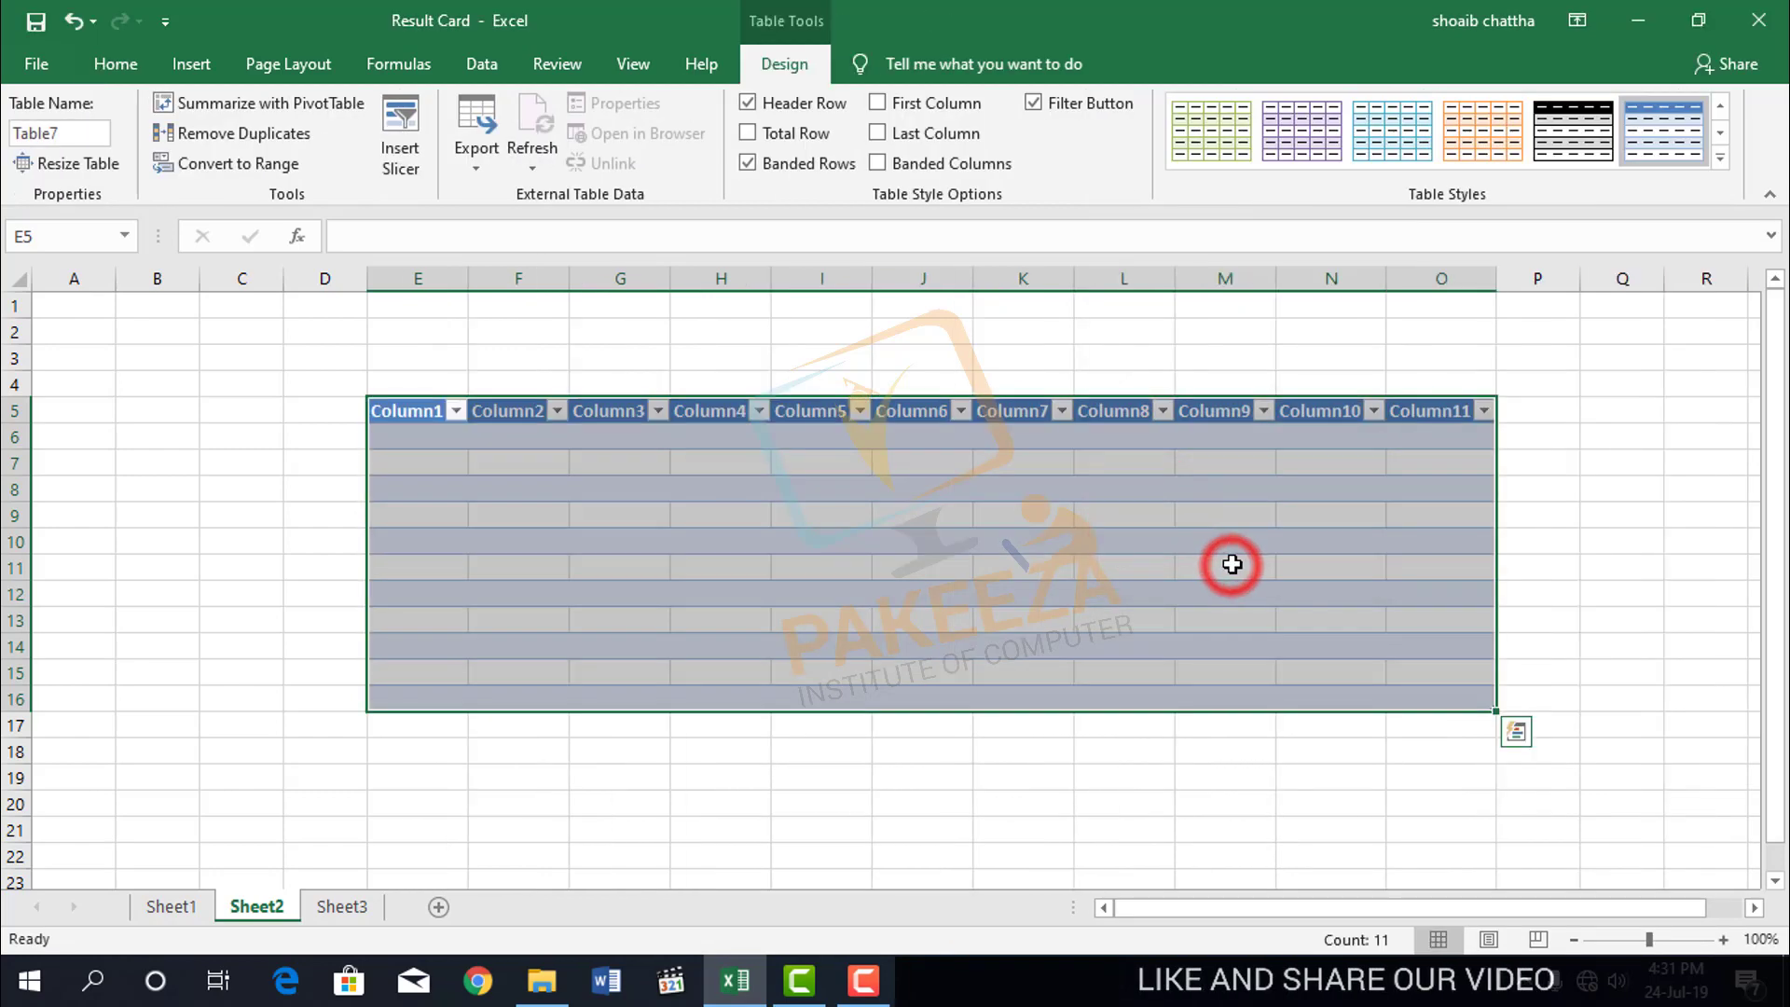
click(926, 768)
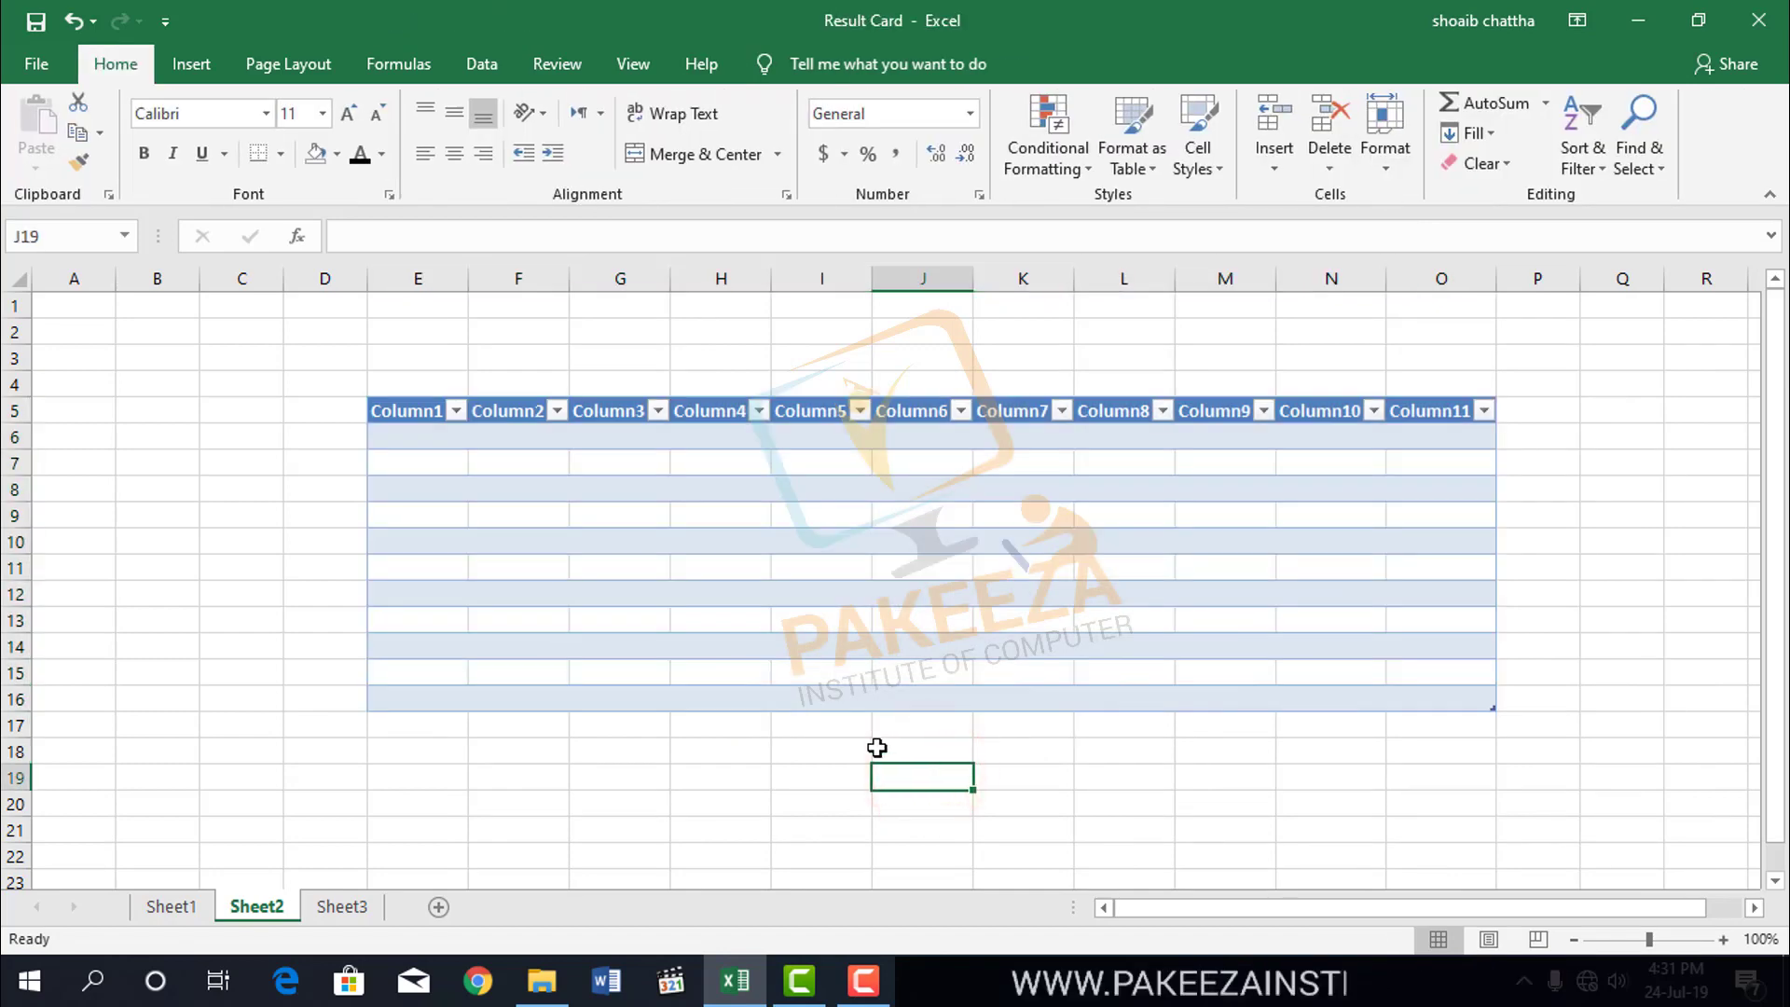
key(ctrl+z)
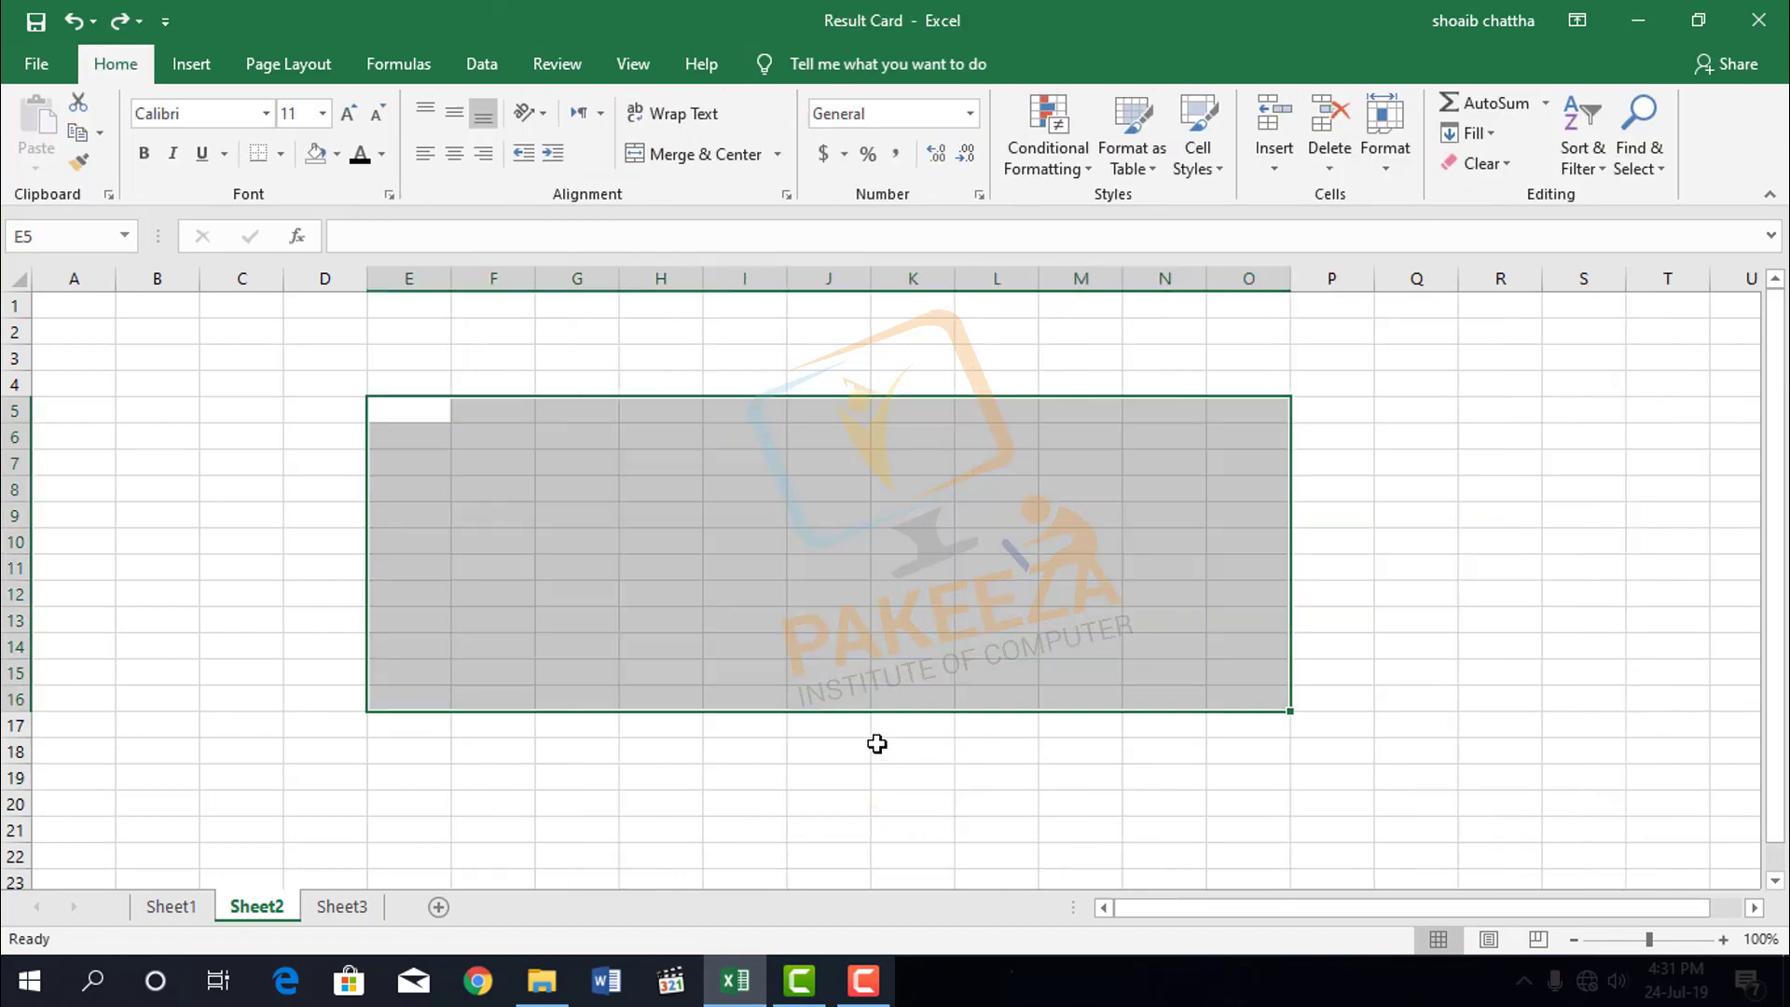
Format E5:O16 as a table using the dark style with a black header and dark grey rows, without existing headers
click(1152, 166)
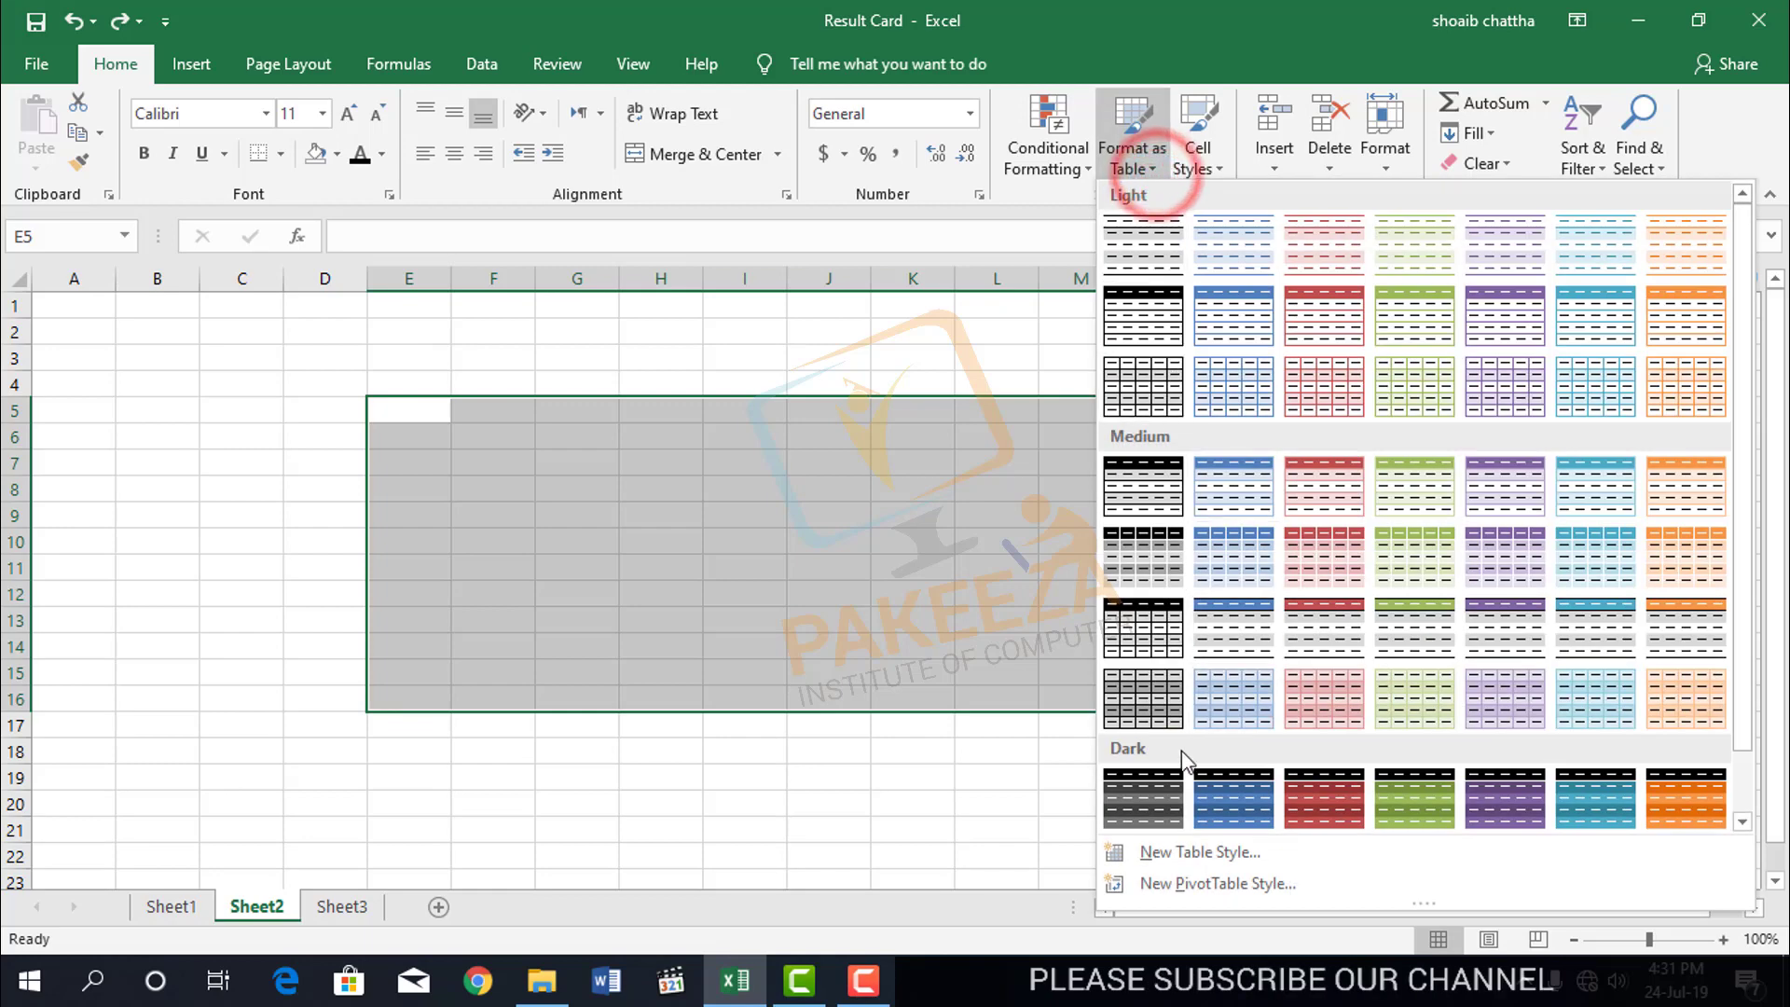
click(1150, 785)
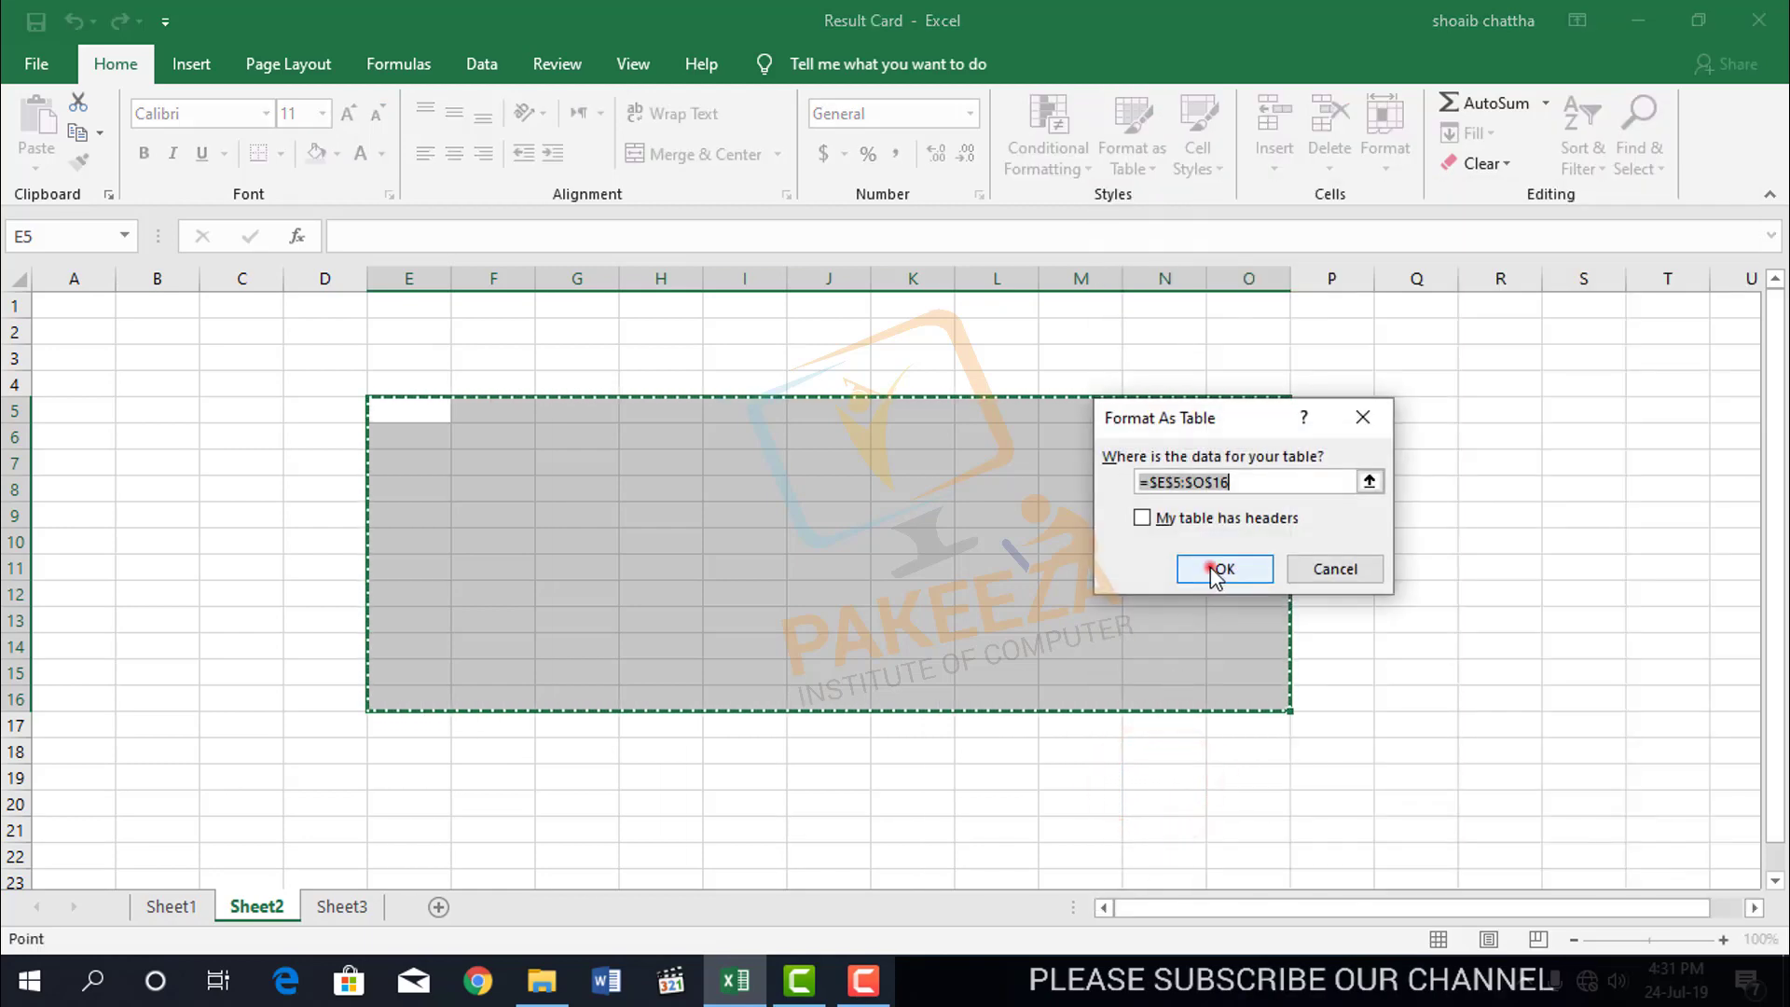
click(1212, 567)
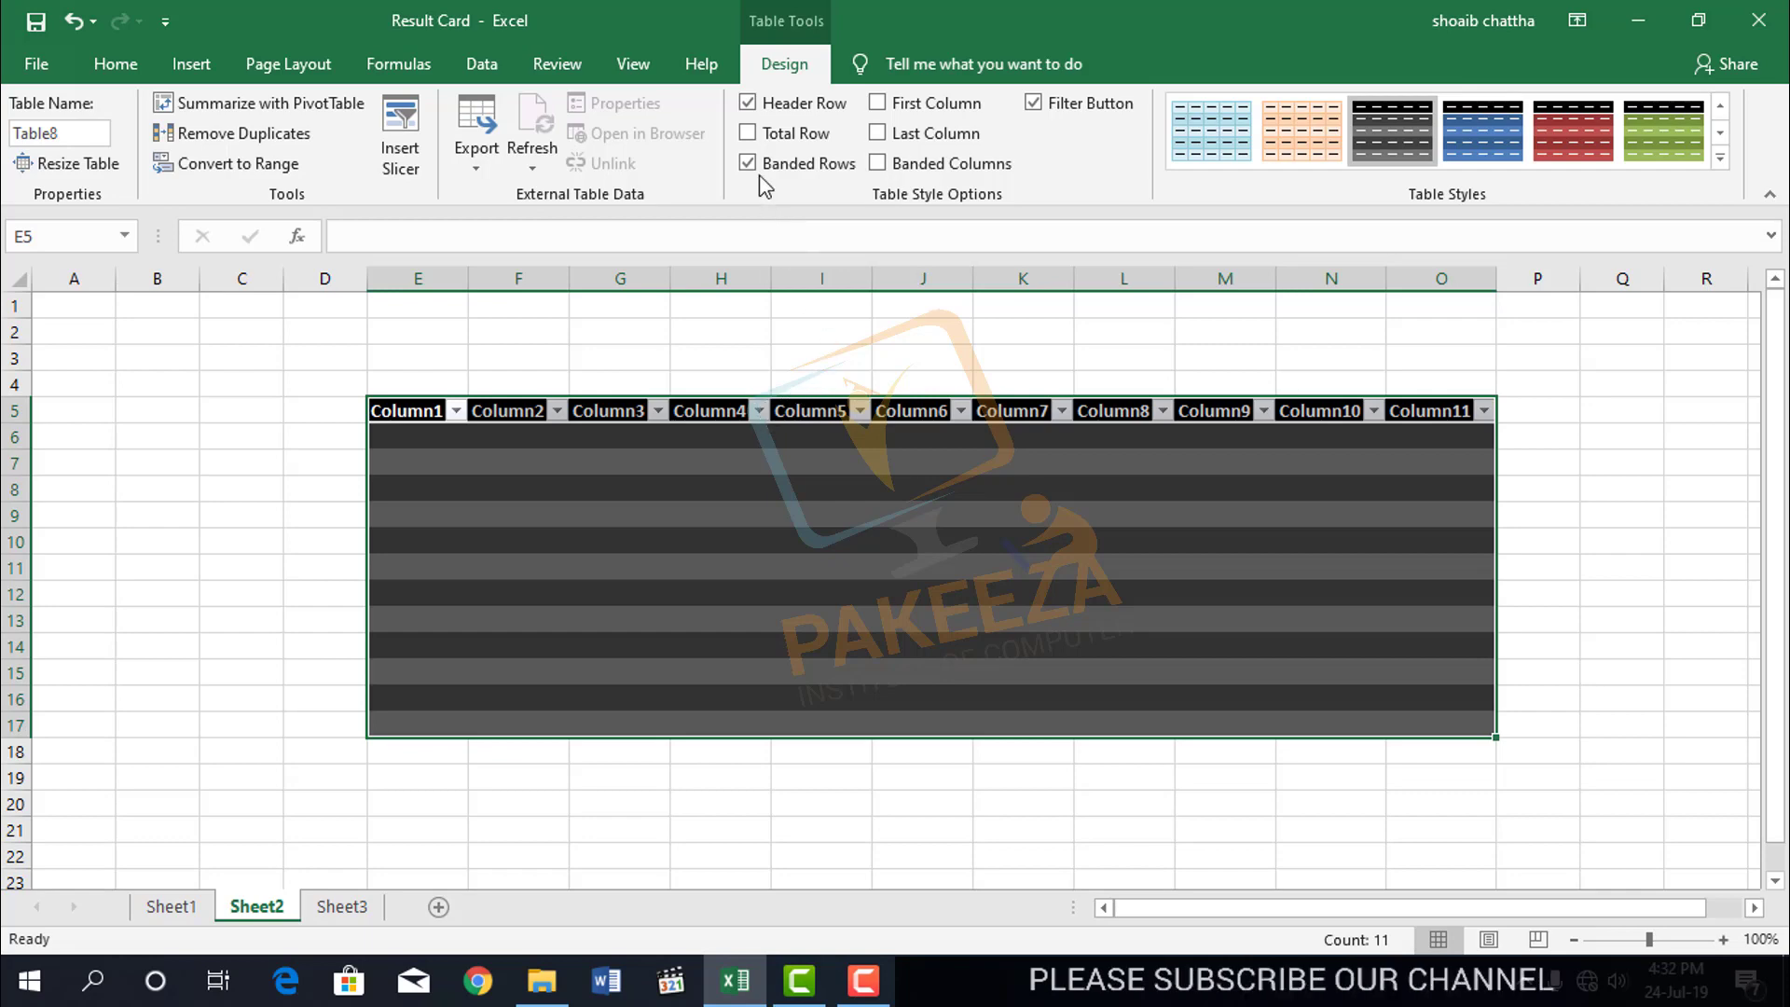
Try showing the table's total row and hiding its header row, restoring each option
click(748, 133)
click(749, 133)
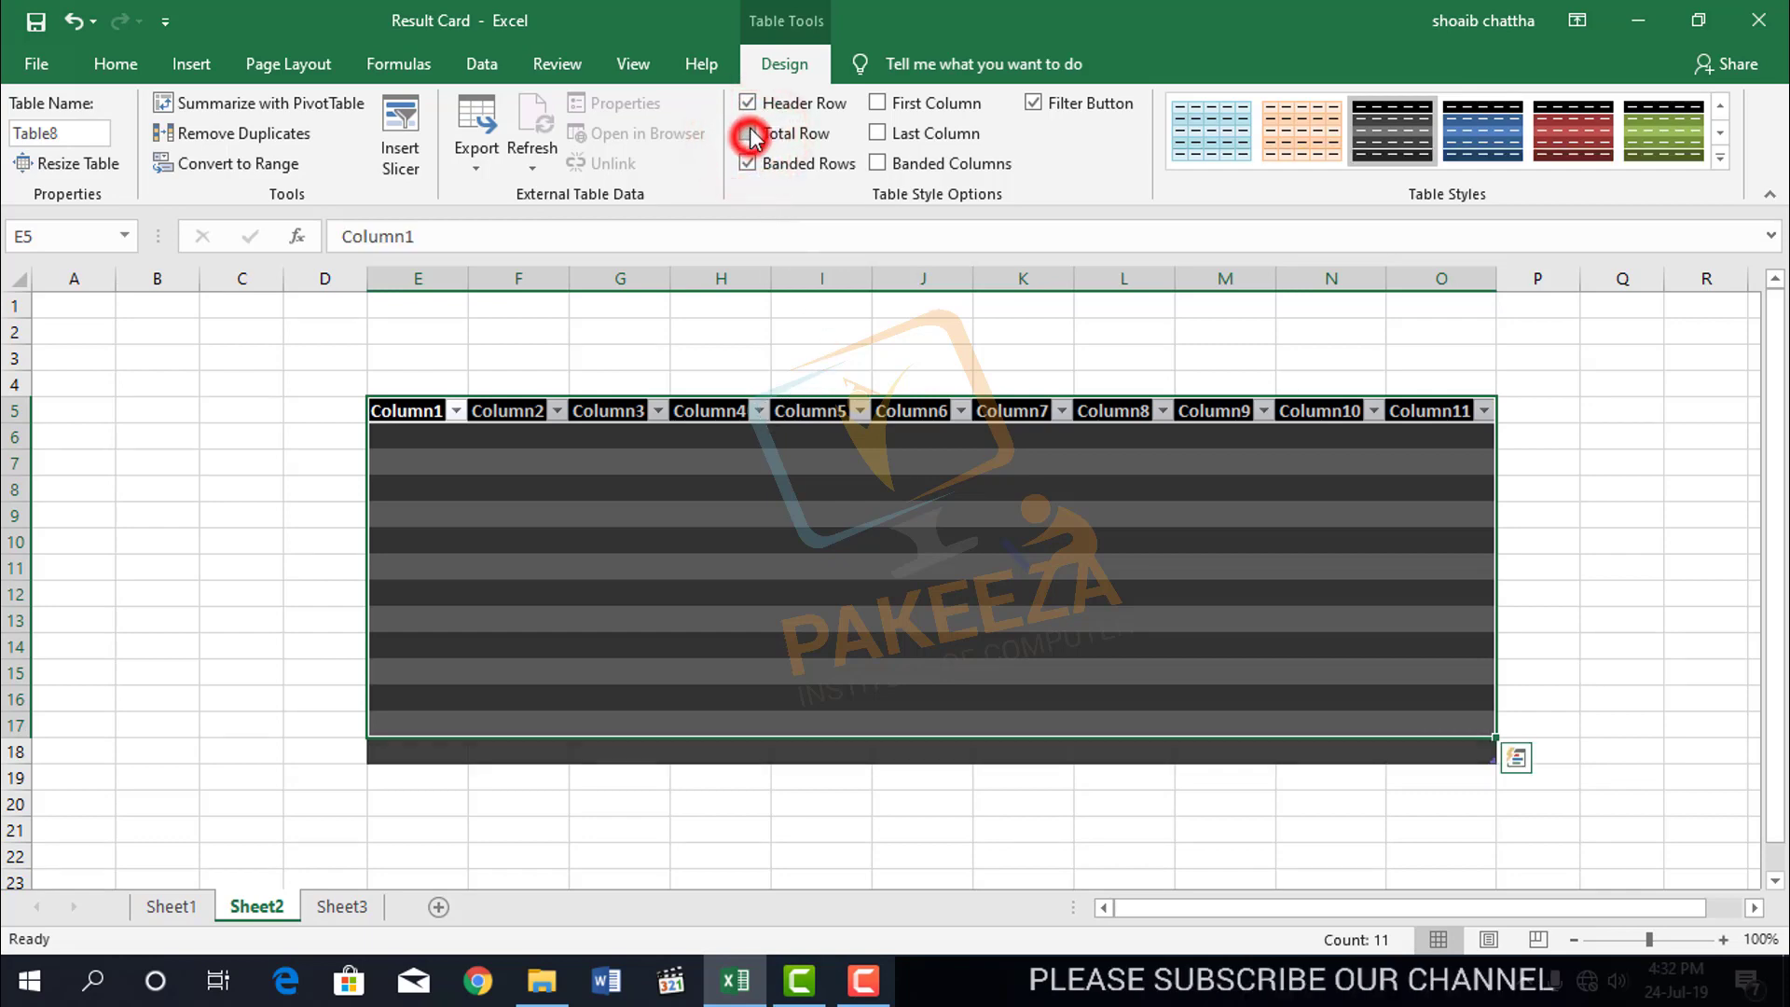
click(747, 103)
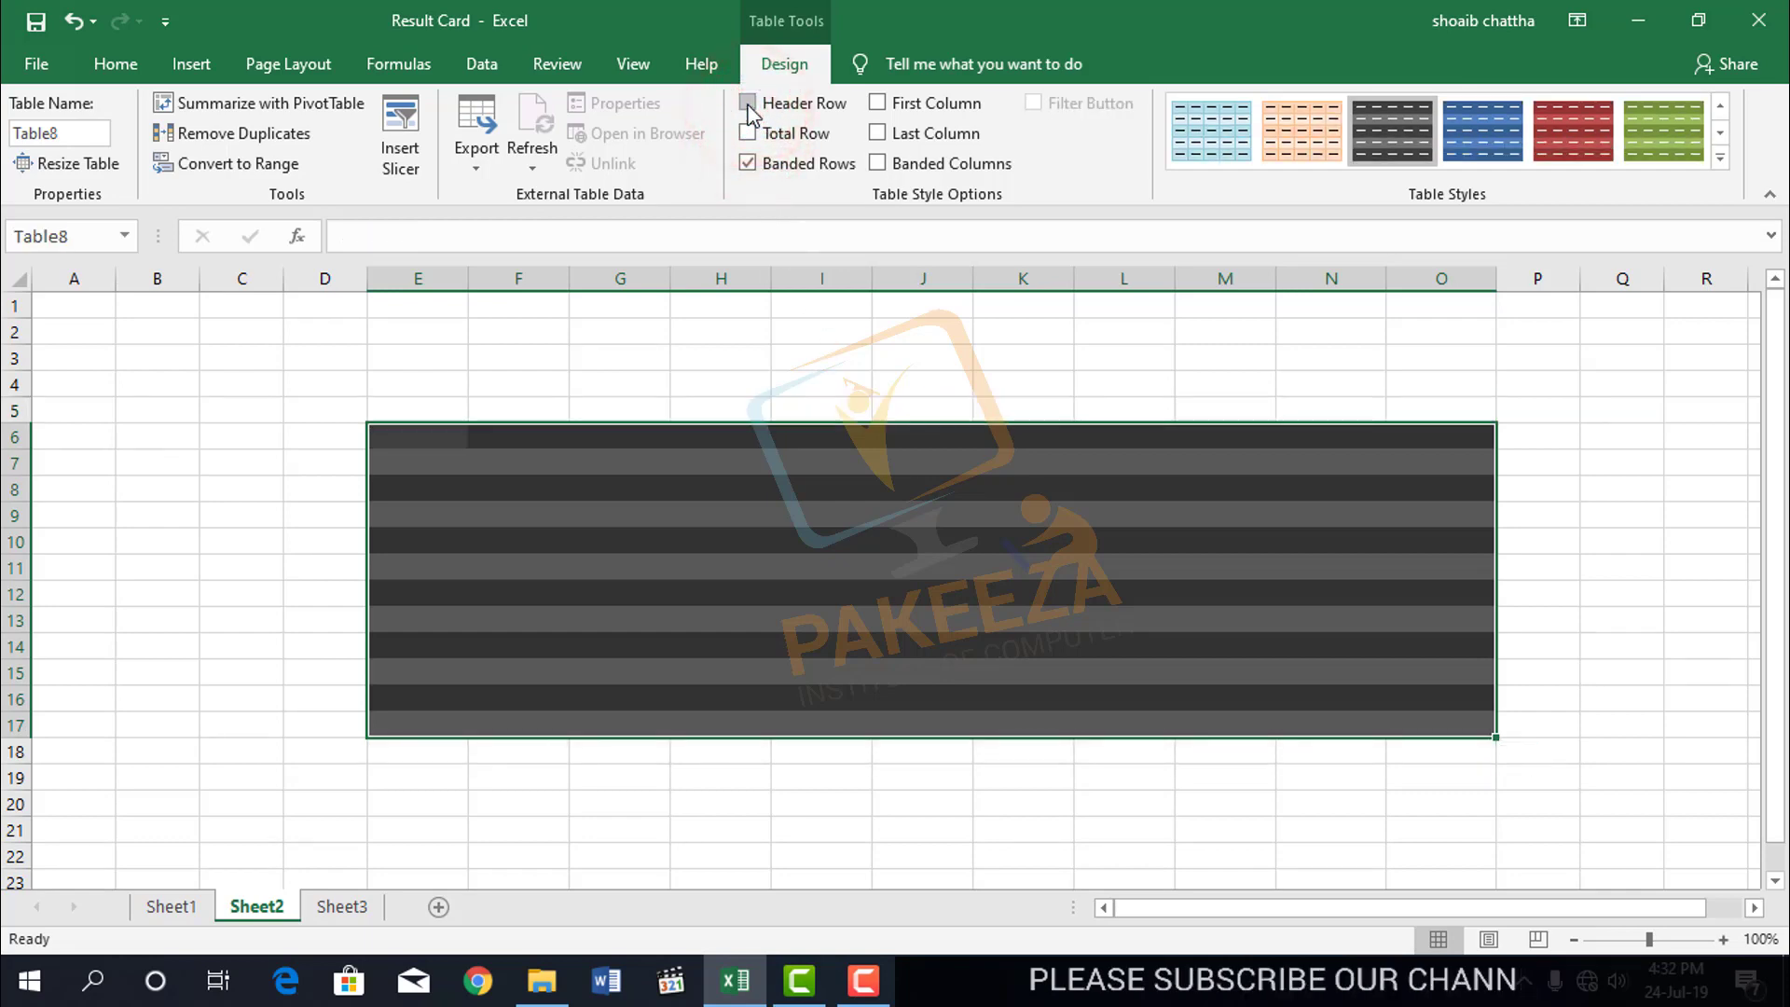
click(747, 104)
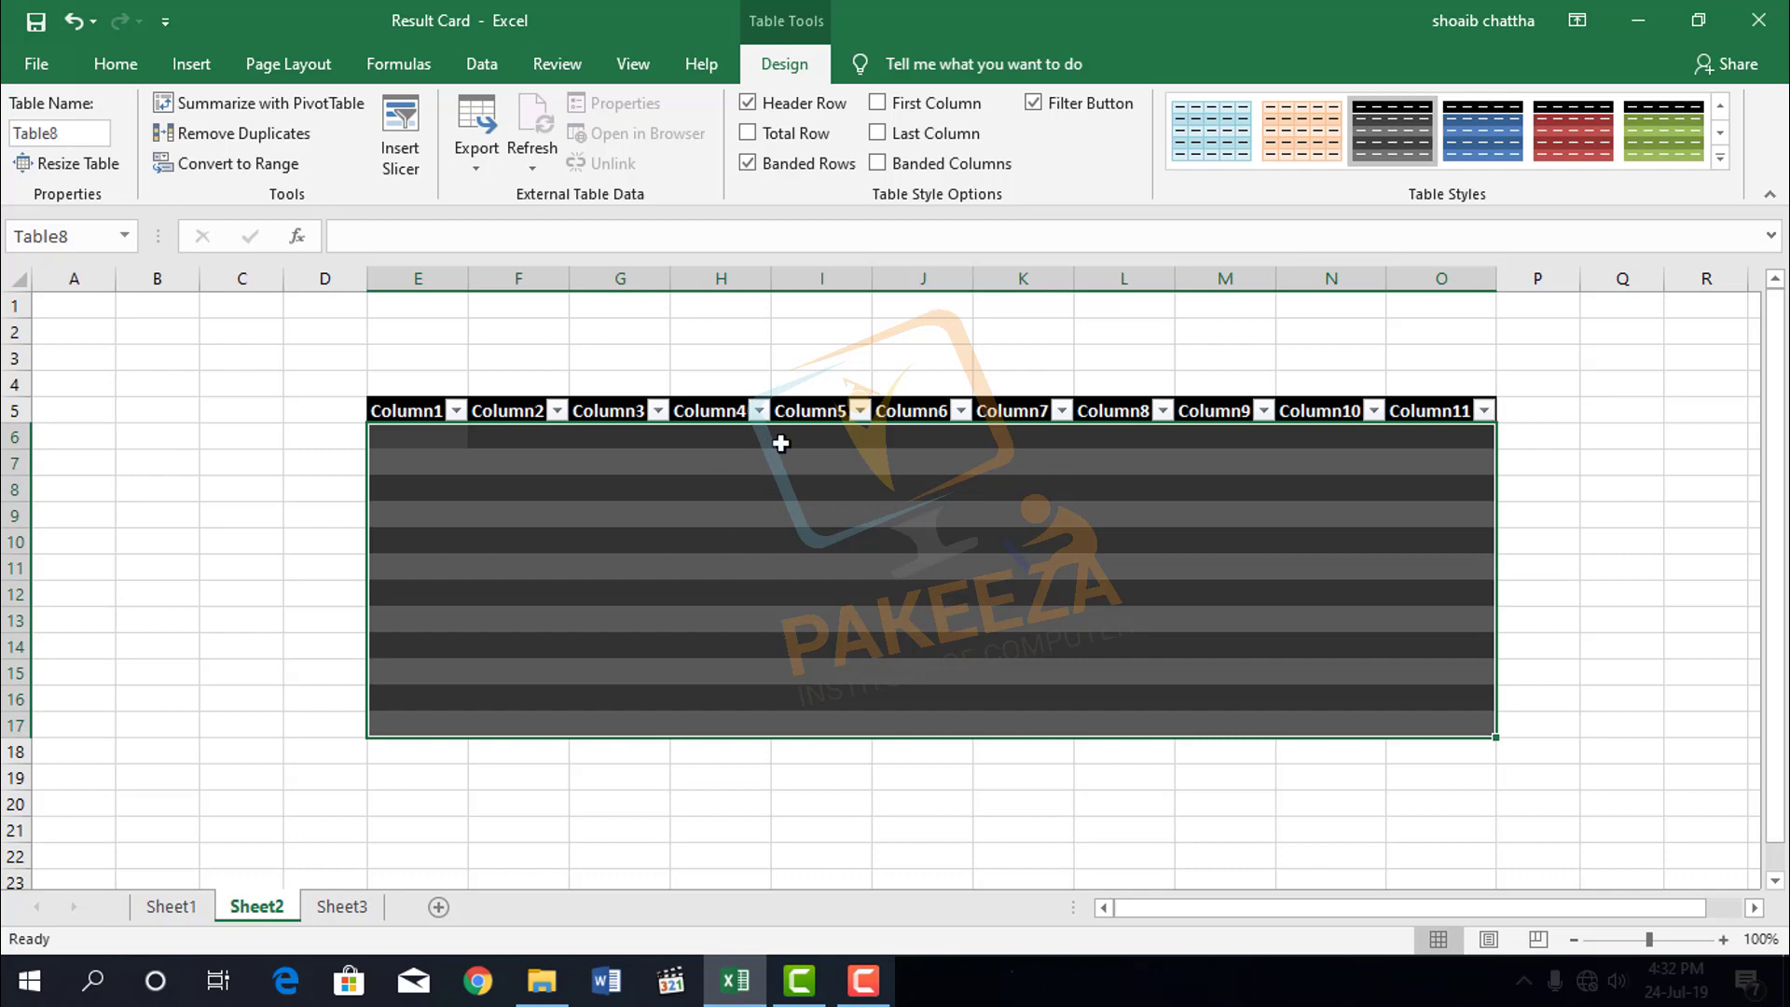
Try removing the banded rows and adding last-column formatting to the table, restoring each option
click(748, 165)
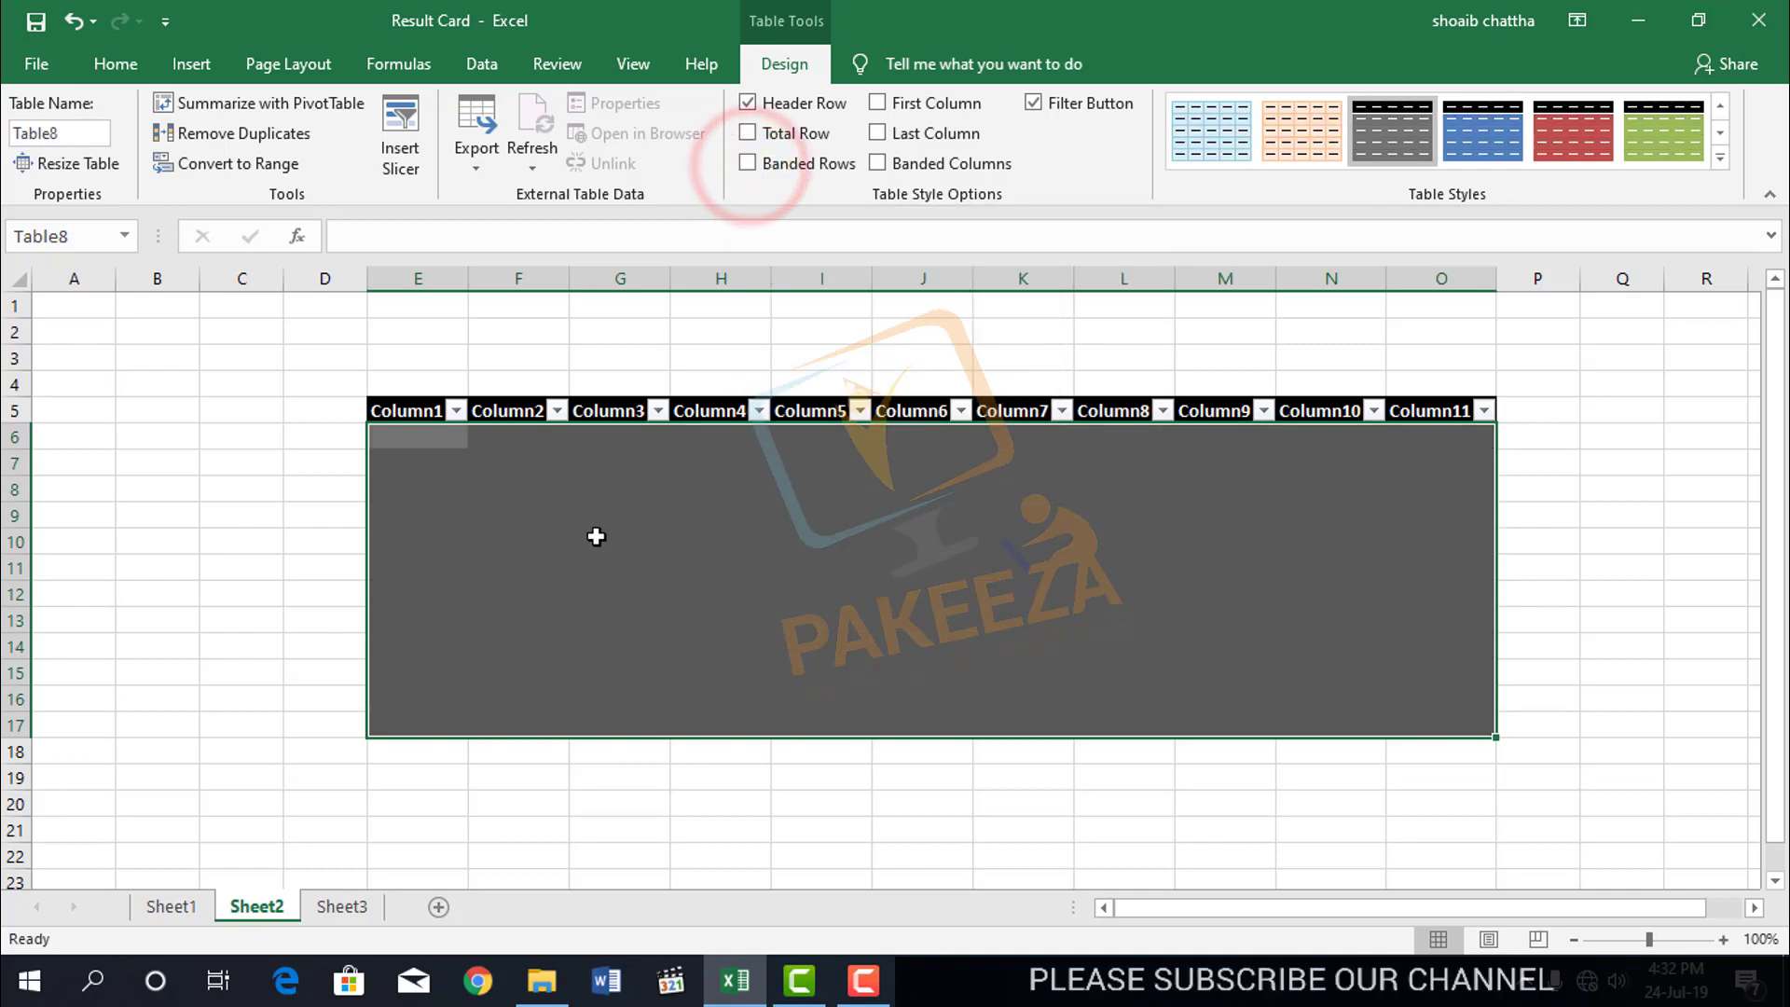
click(749, 164)
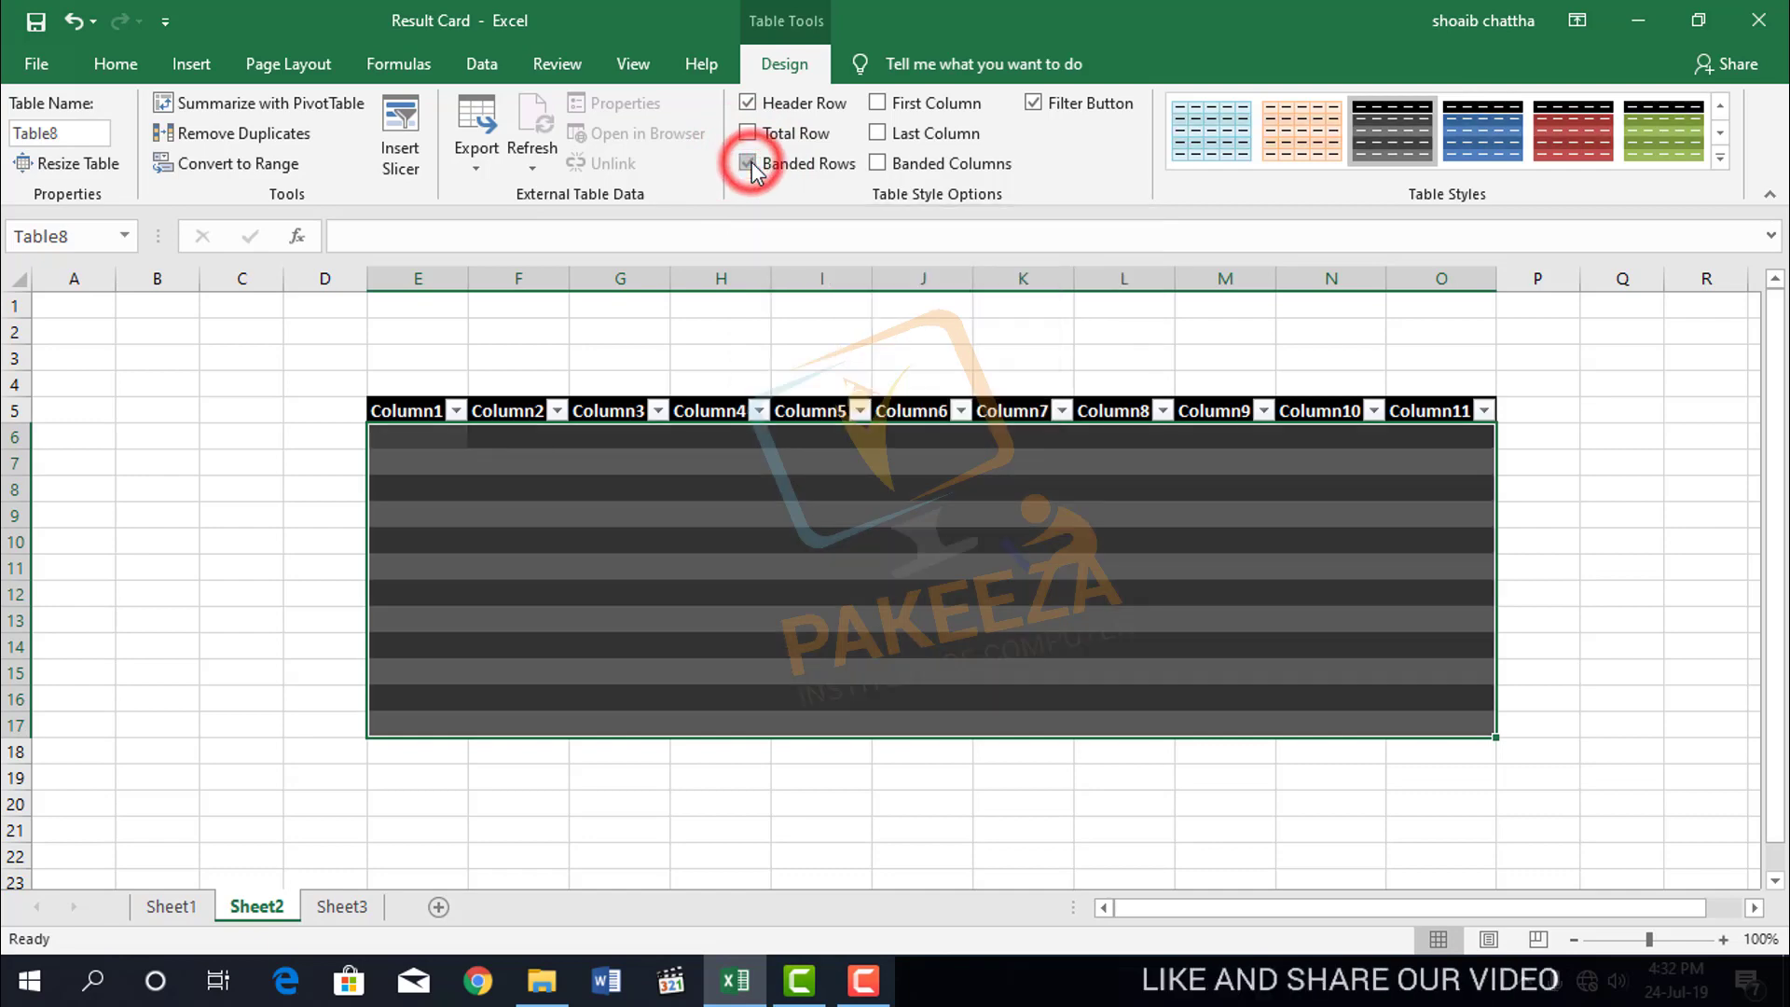
click(880, 135)
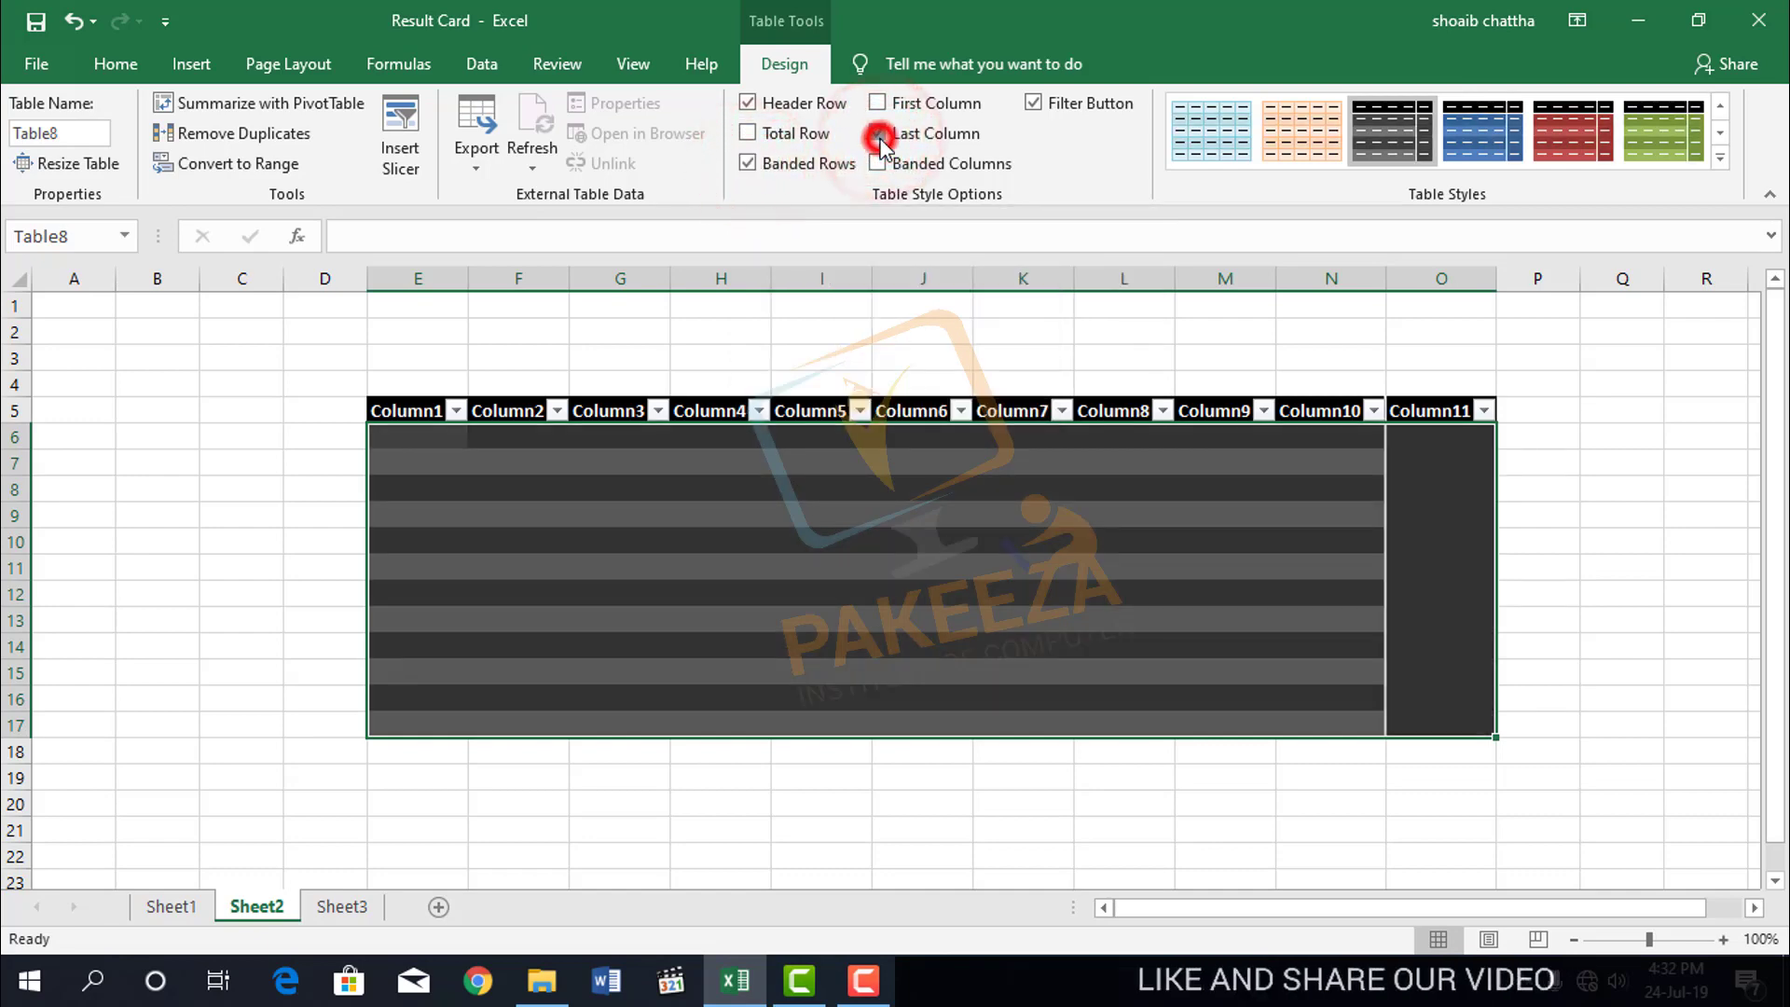
click(880, 135)
Try the total row again and the special first-column formatting on the table, turning each back off
click(748, 134)
click(747, 134)
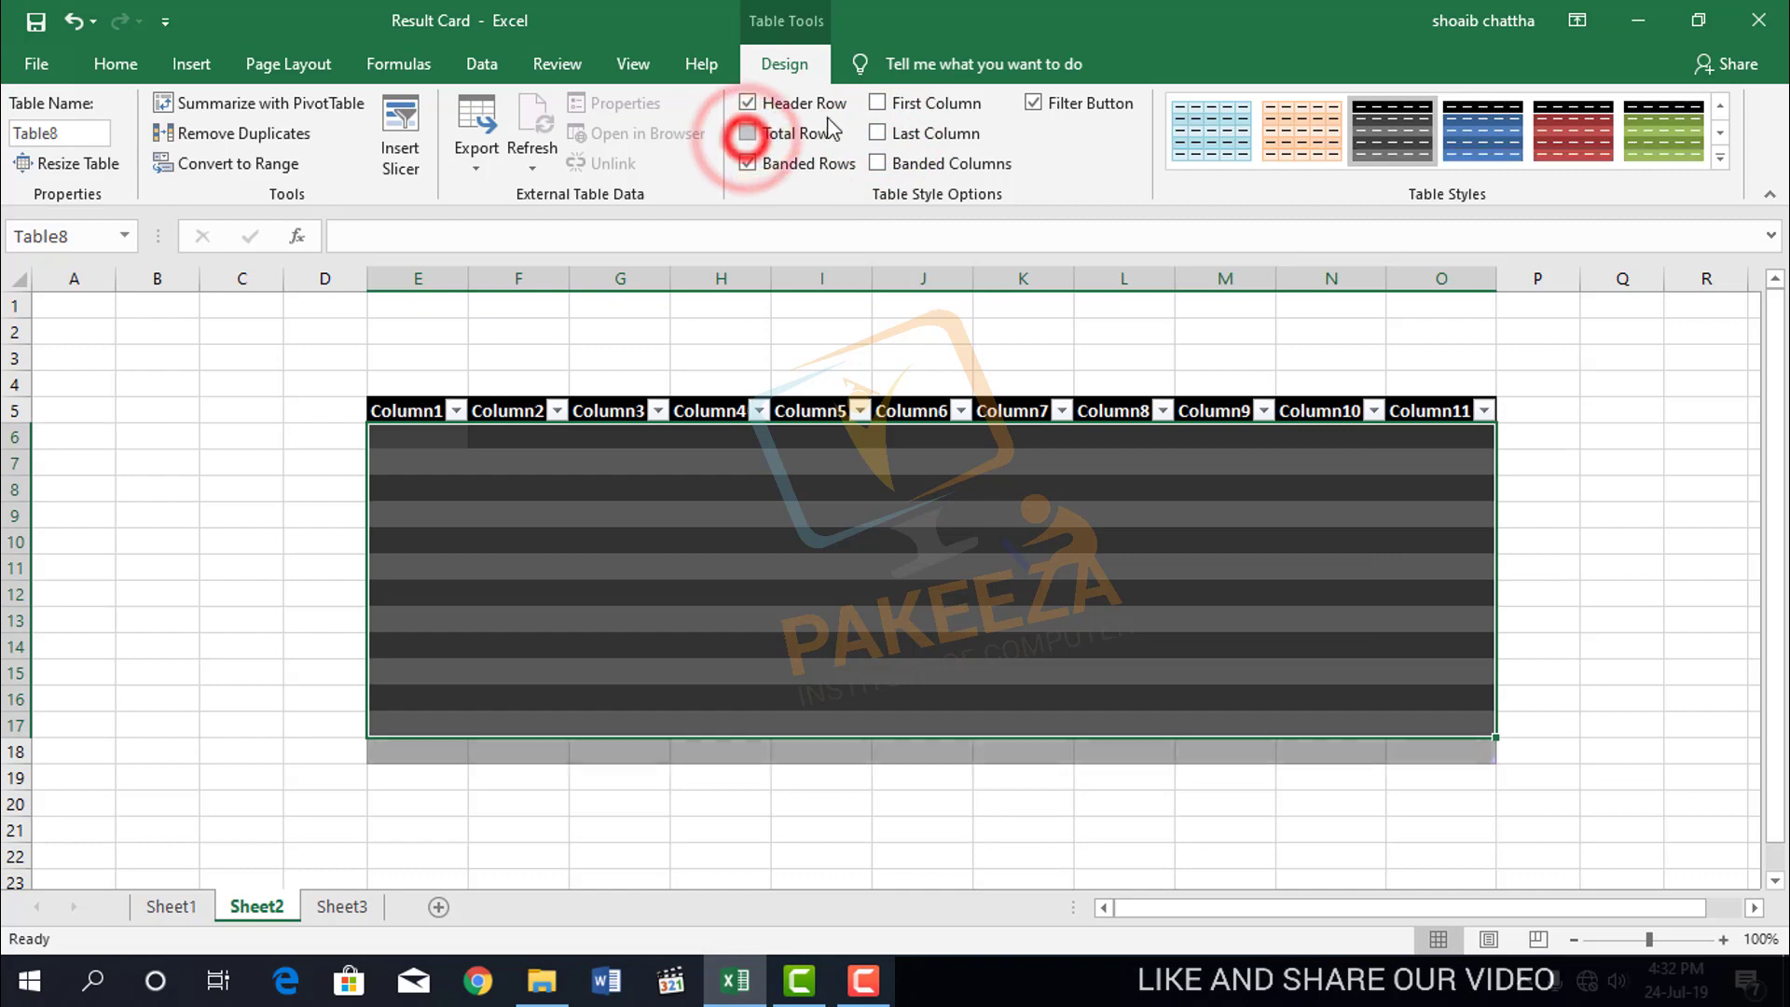
click(877, 104)
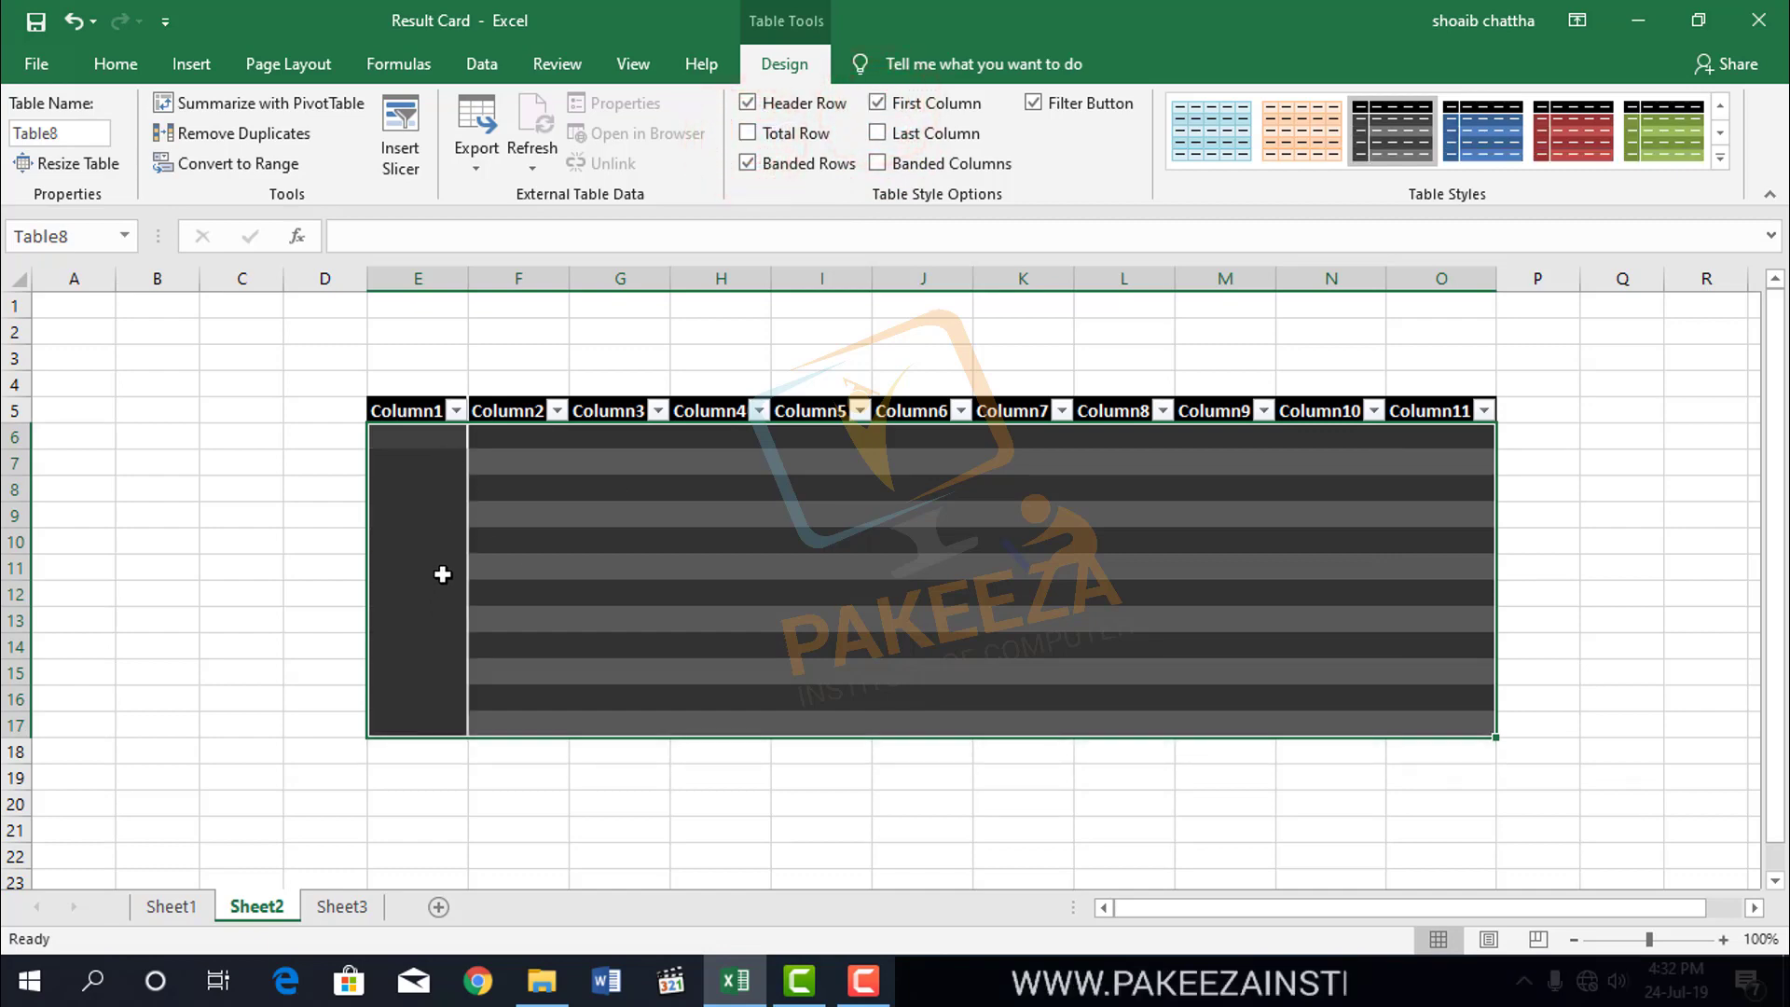
click(879, 104)
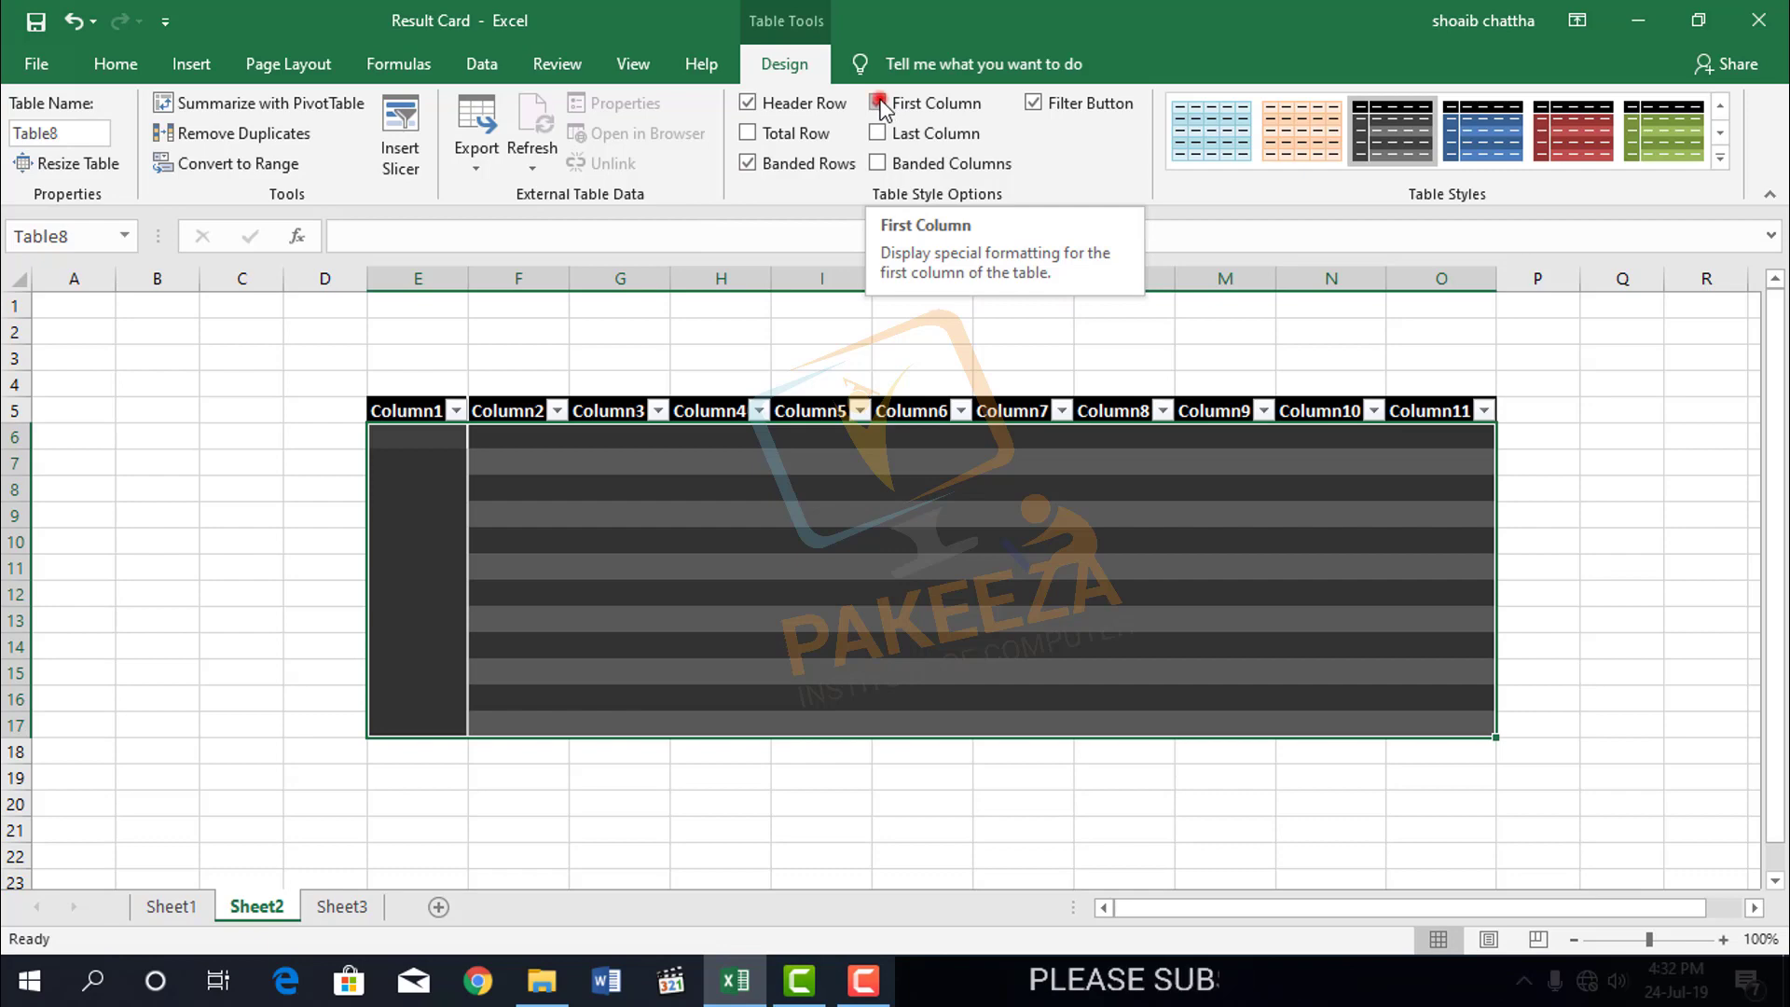
Try the table header's filter buttons off and on, leaving them turned off
click(1034, 102)
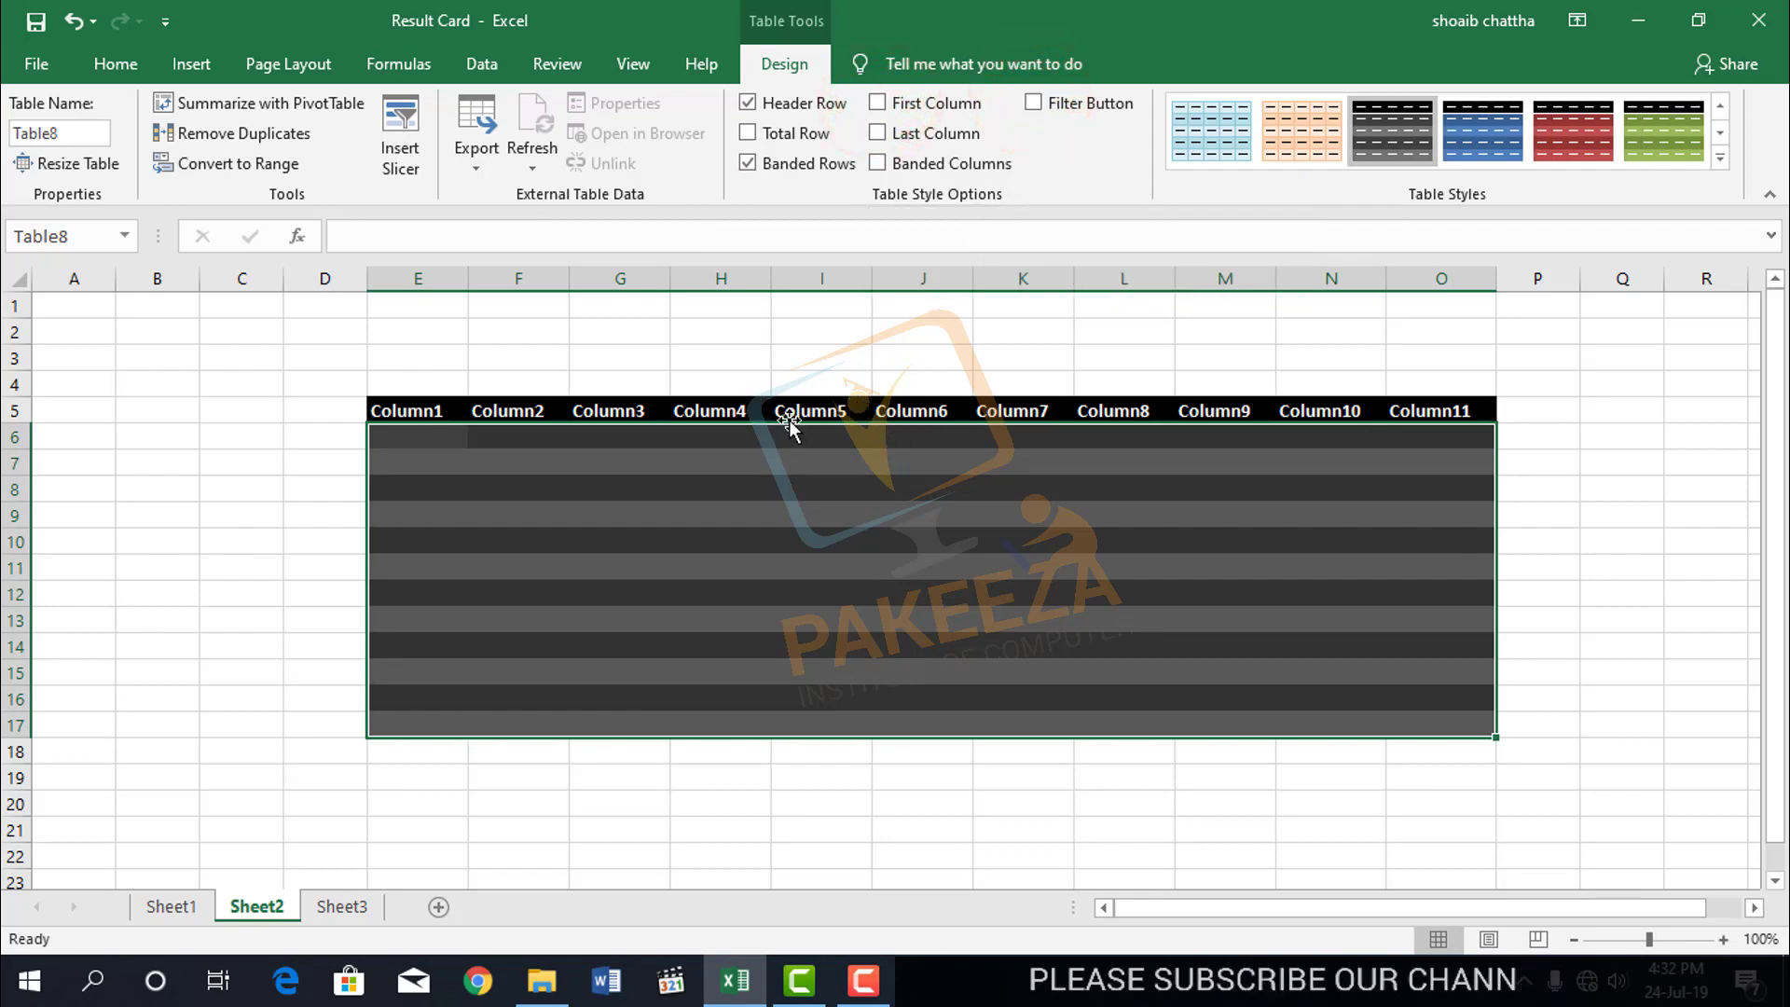
click(1034, 103)
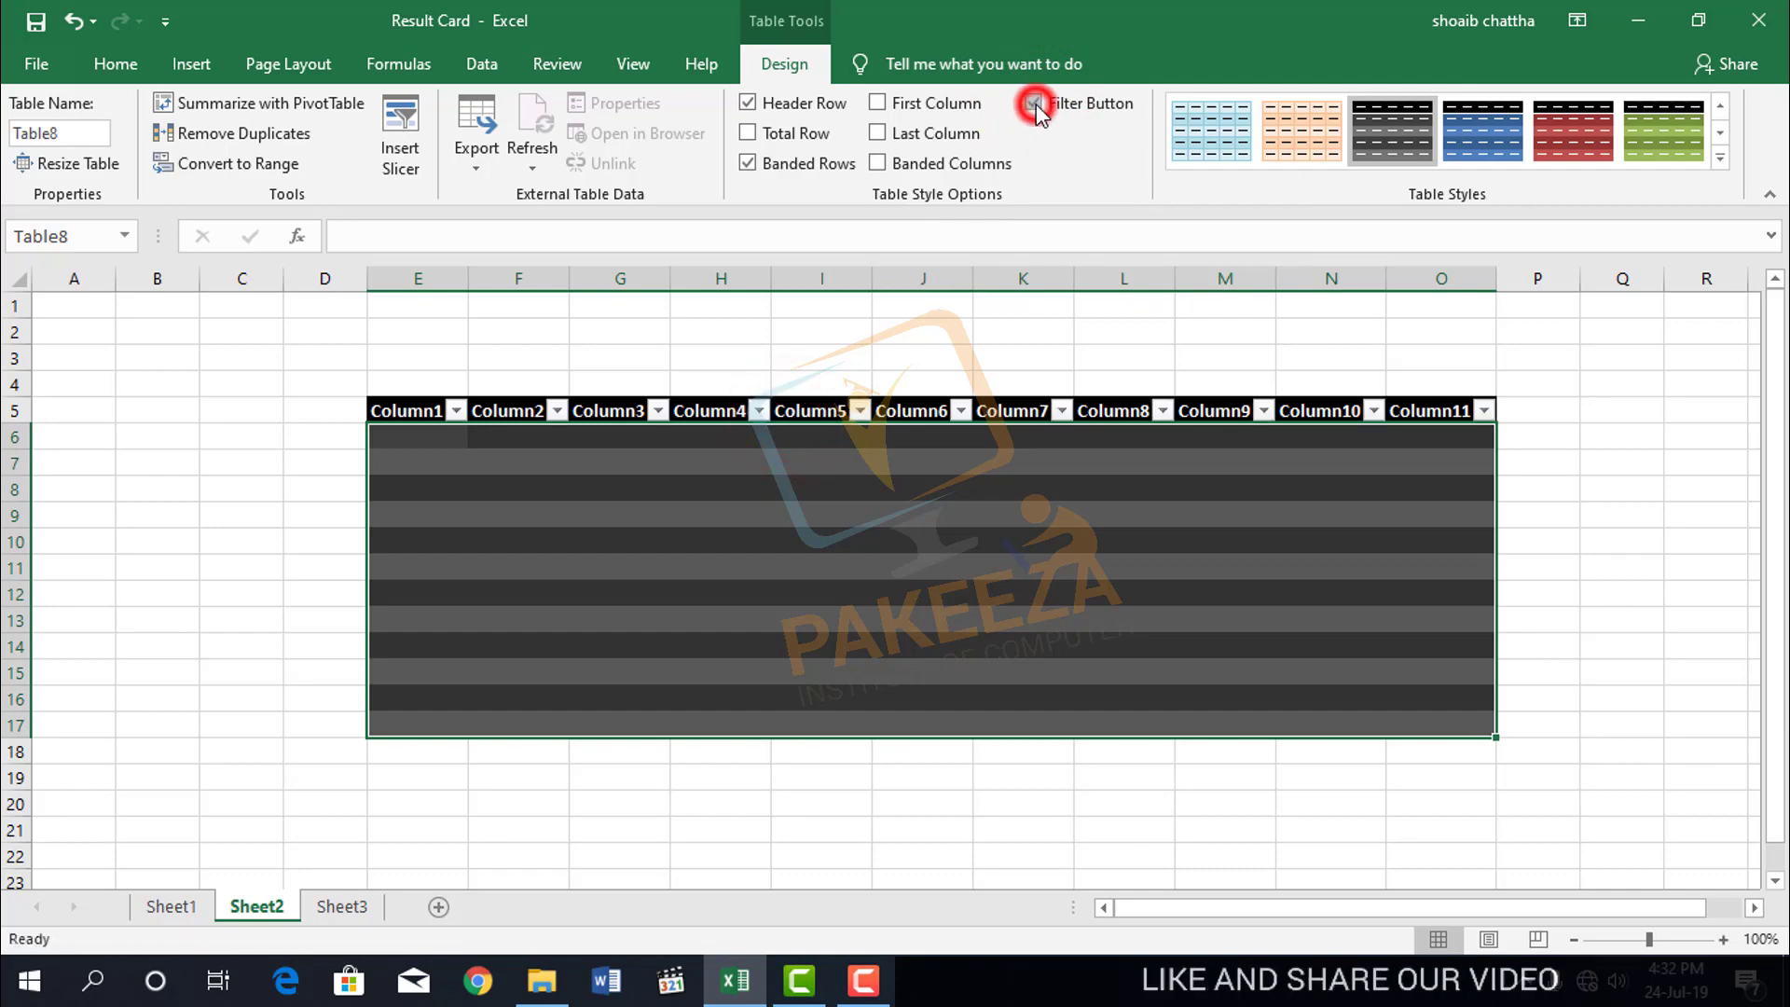
click(860, 410)
click(890, 358)
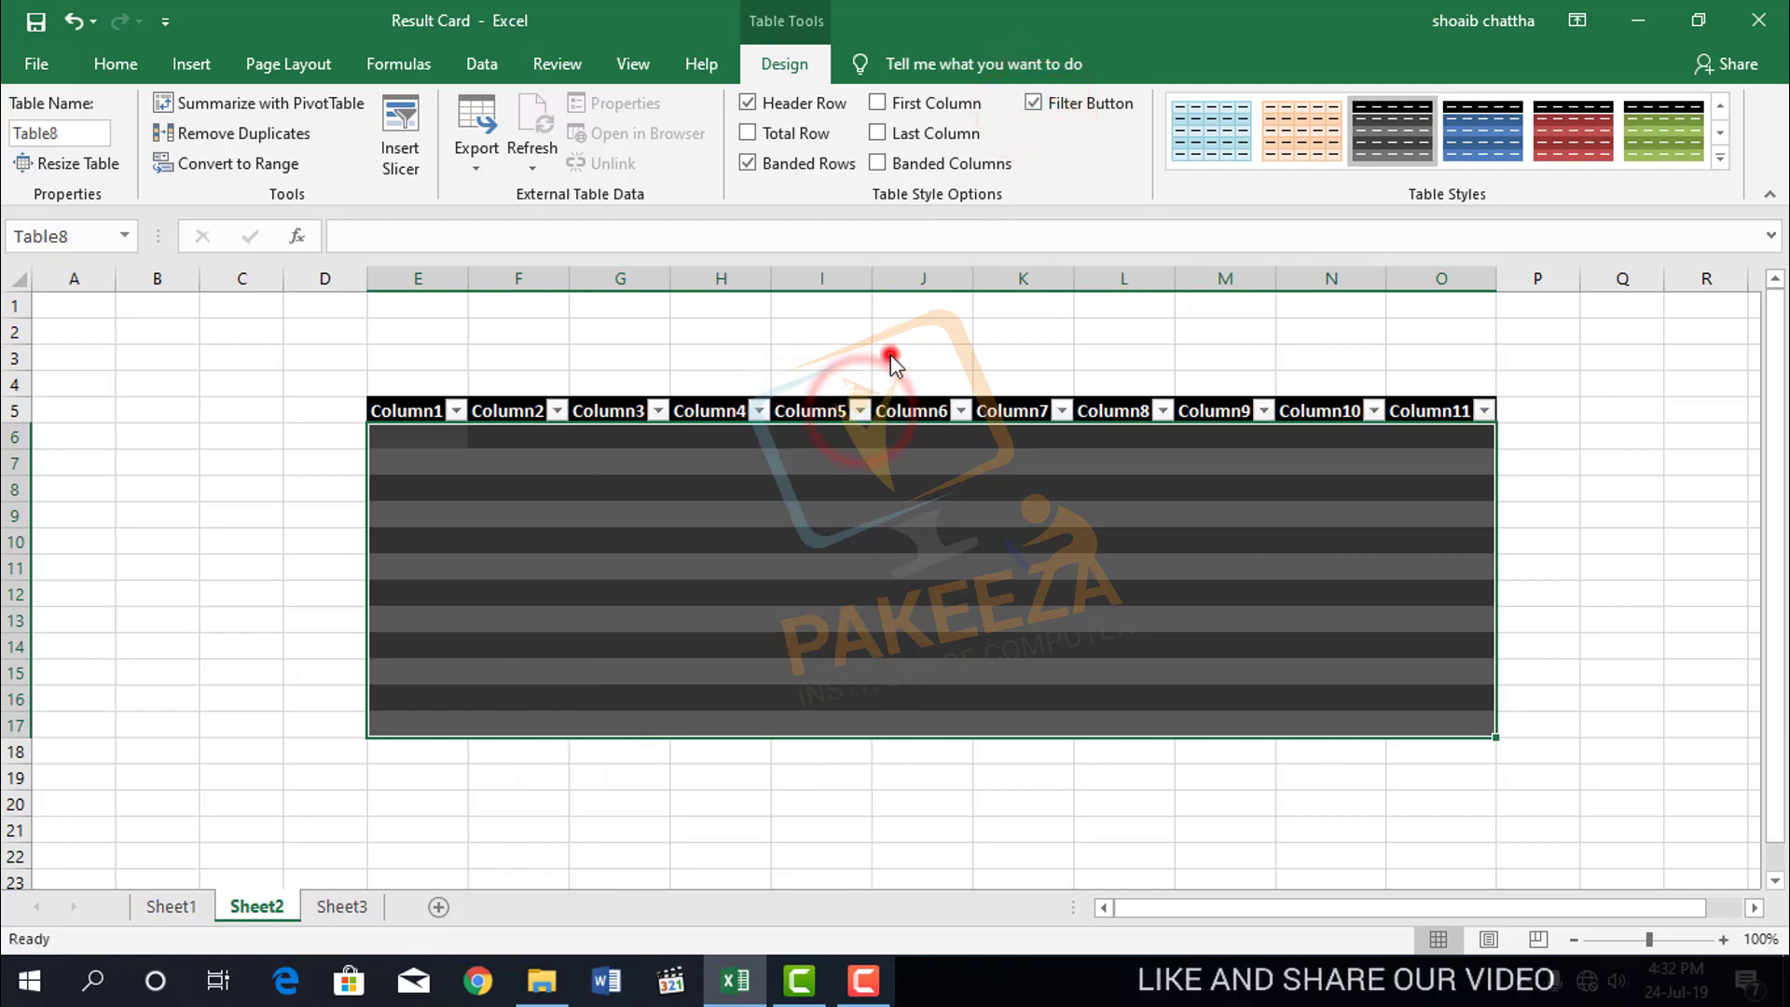
click(1035, 104)
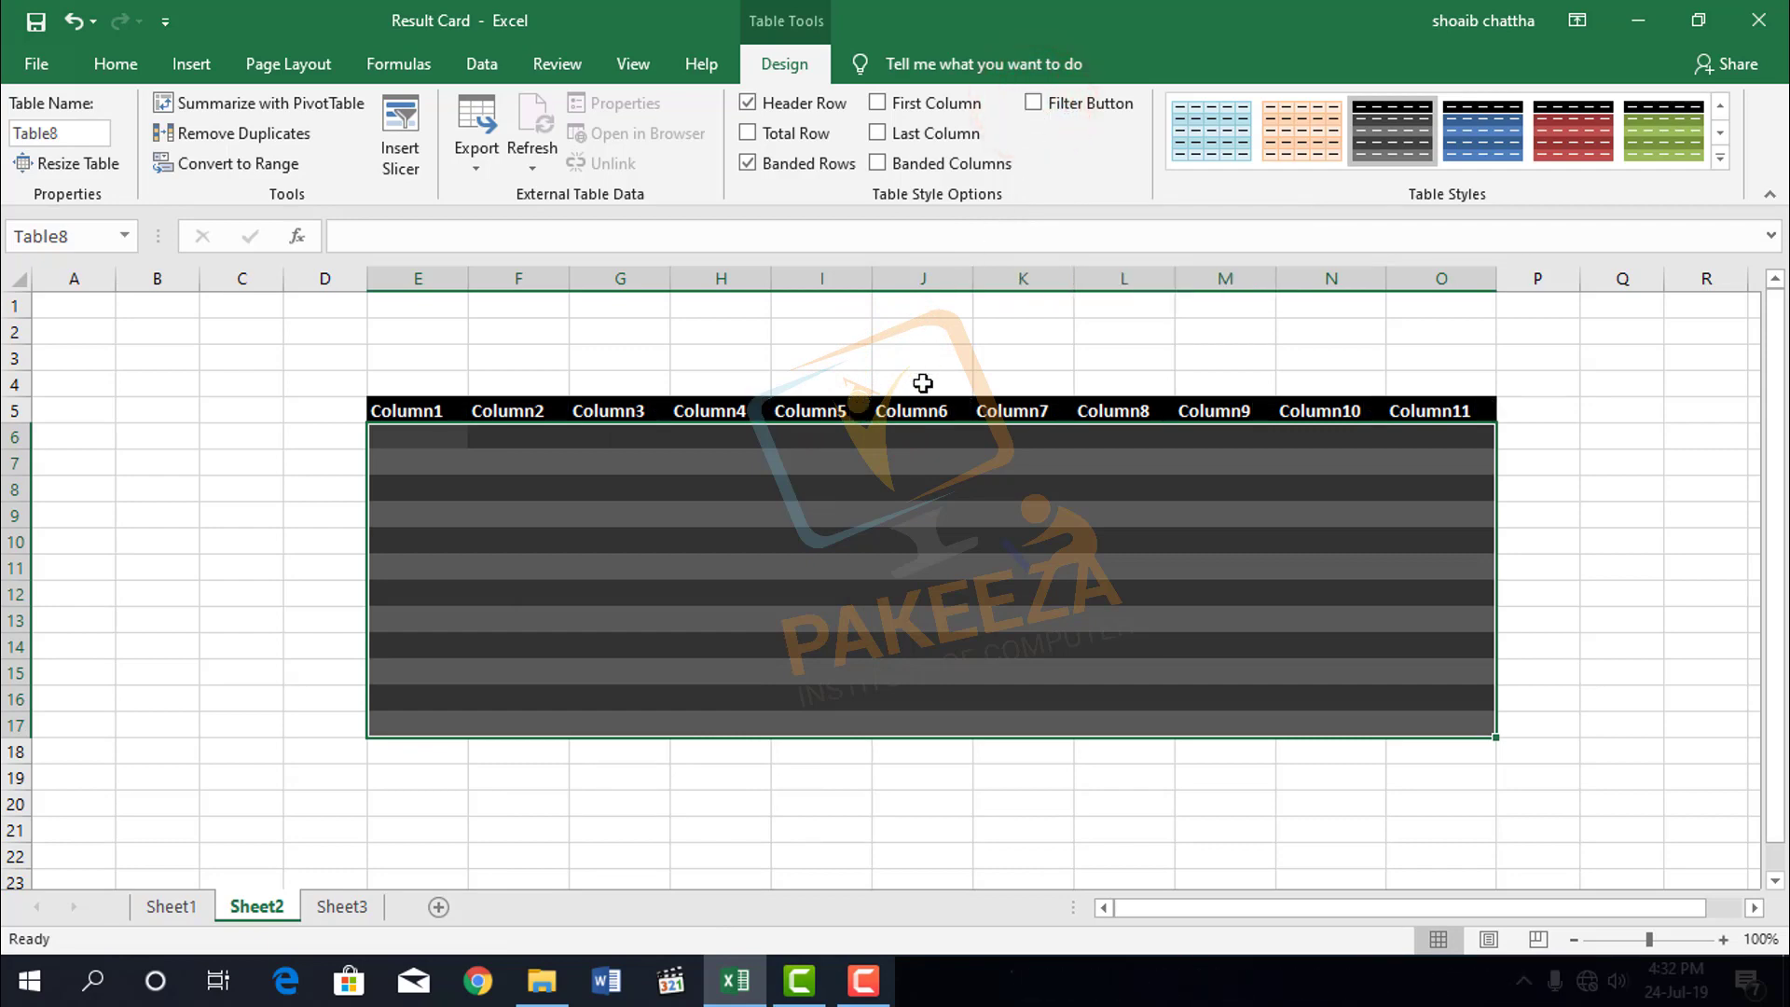
Try the dark red, dark green and light orange styles on the table, settling on the light blue banded style, and deselect the table
click(1547, 140)
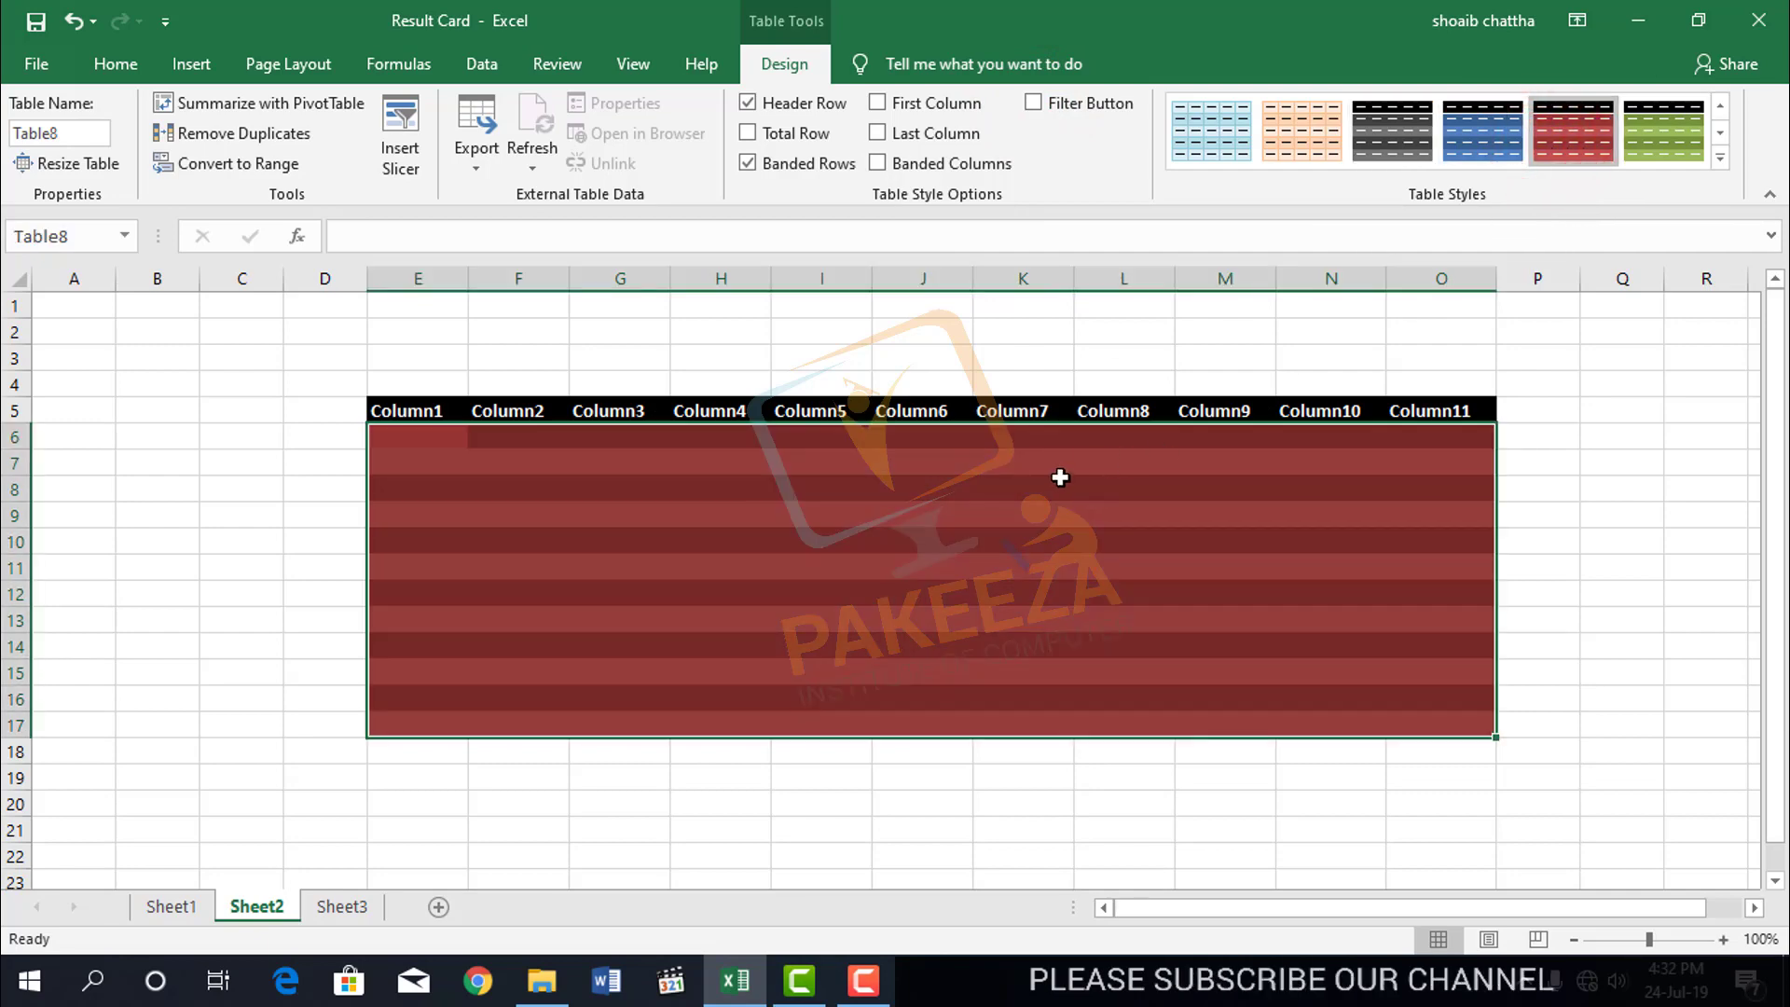
click(1642, 130)
click(1720, 156)
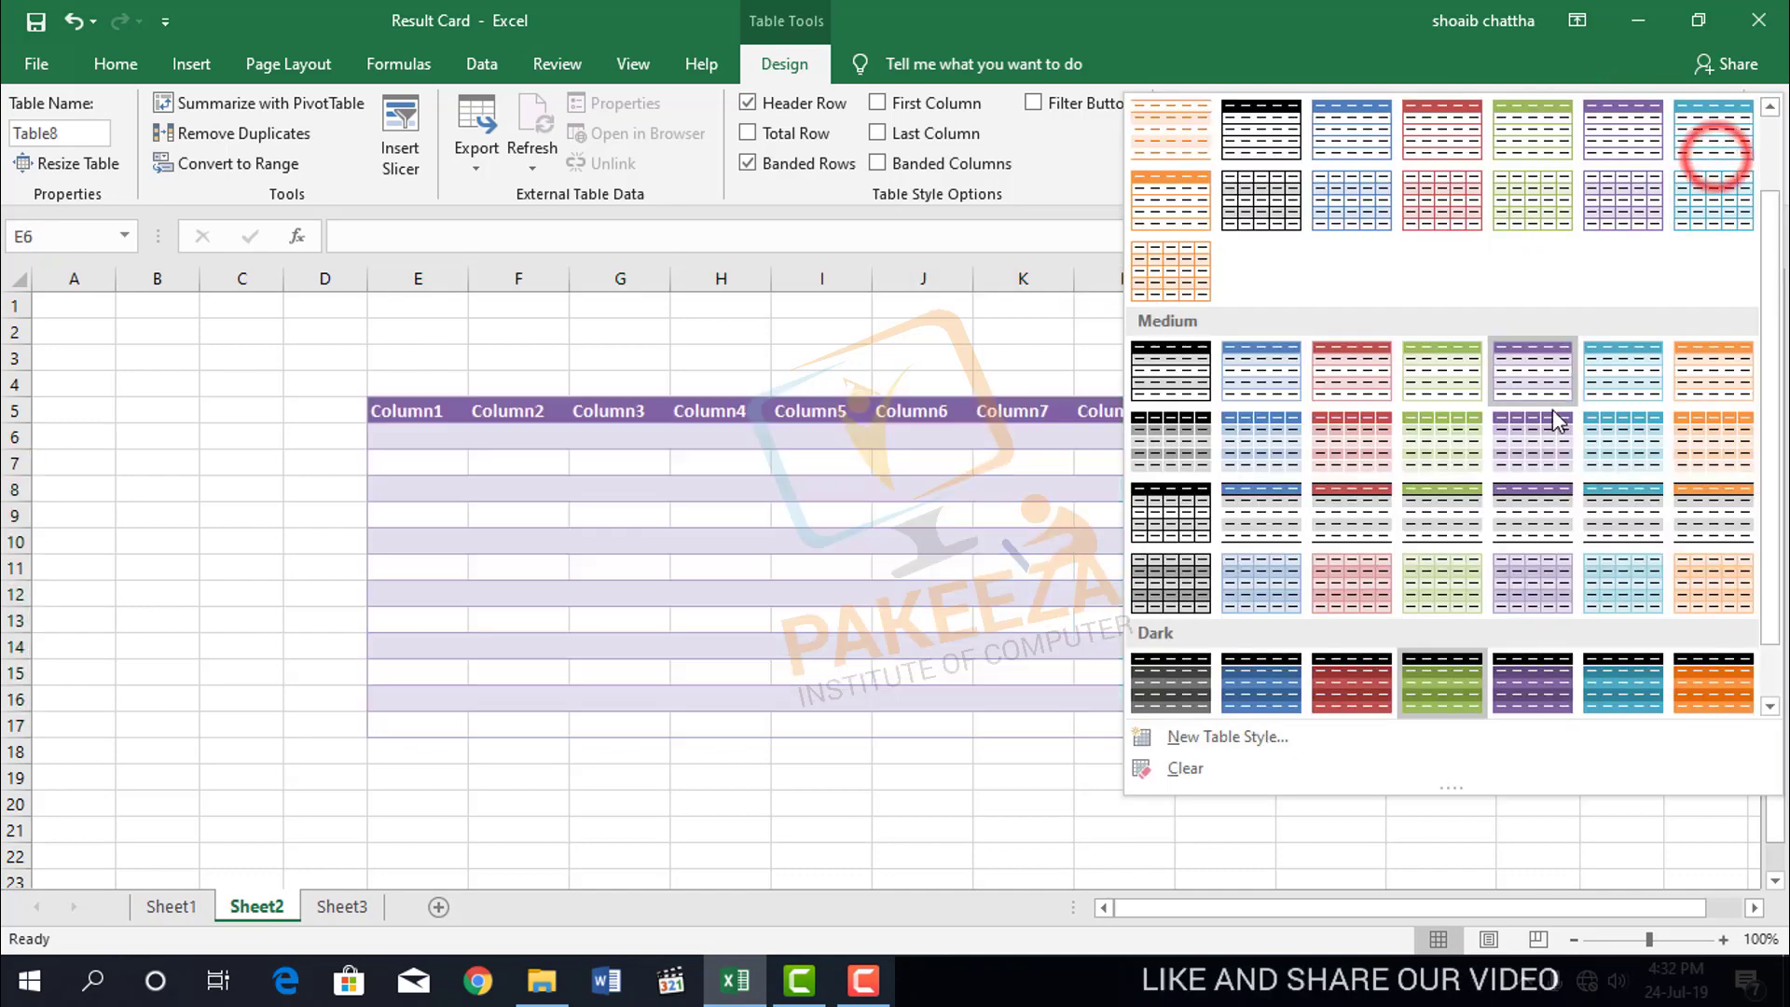
click(1445, 140)
click(1281, 140)
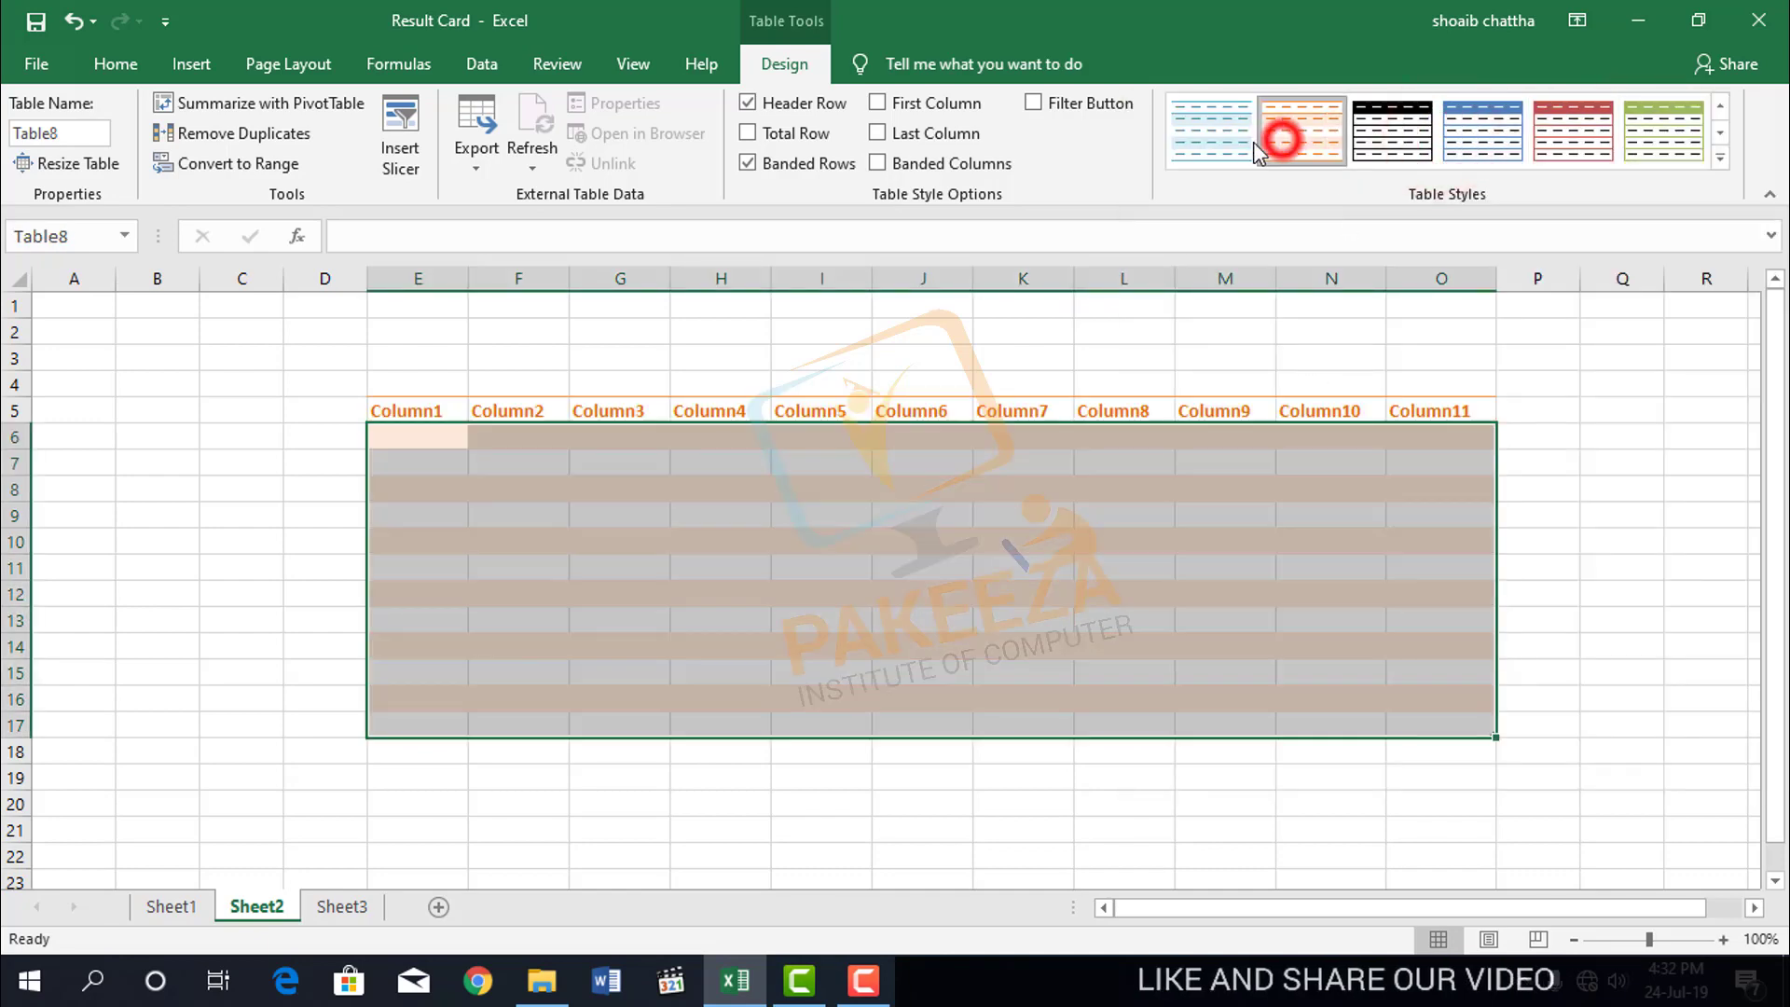
click(1207, 151)
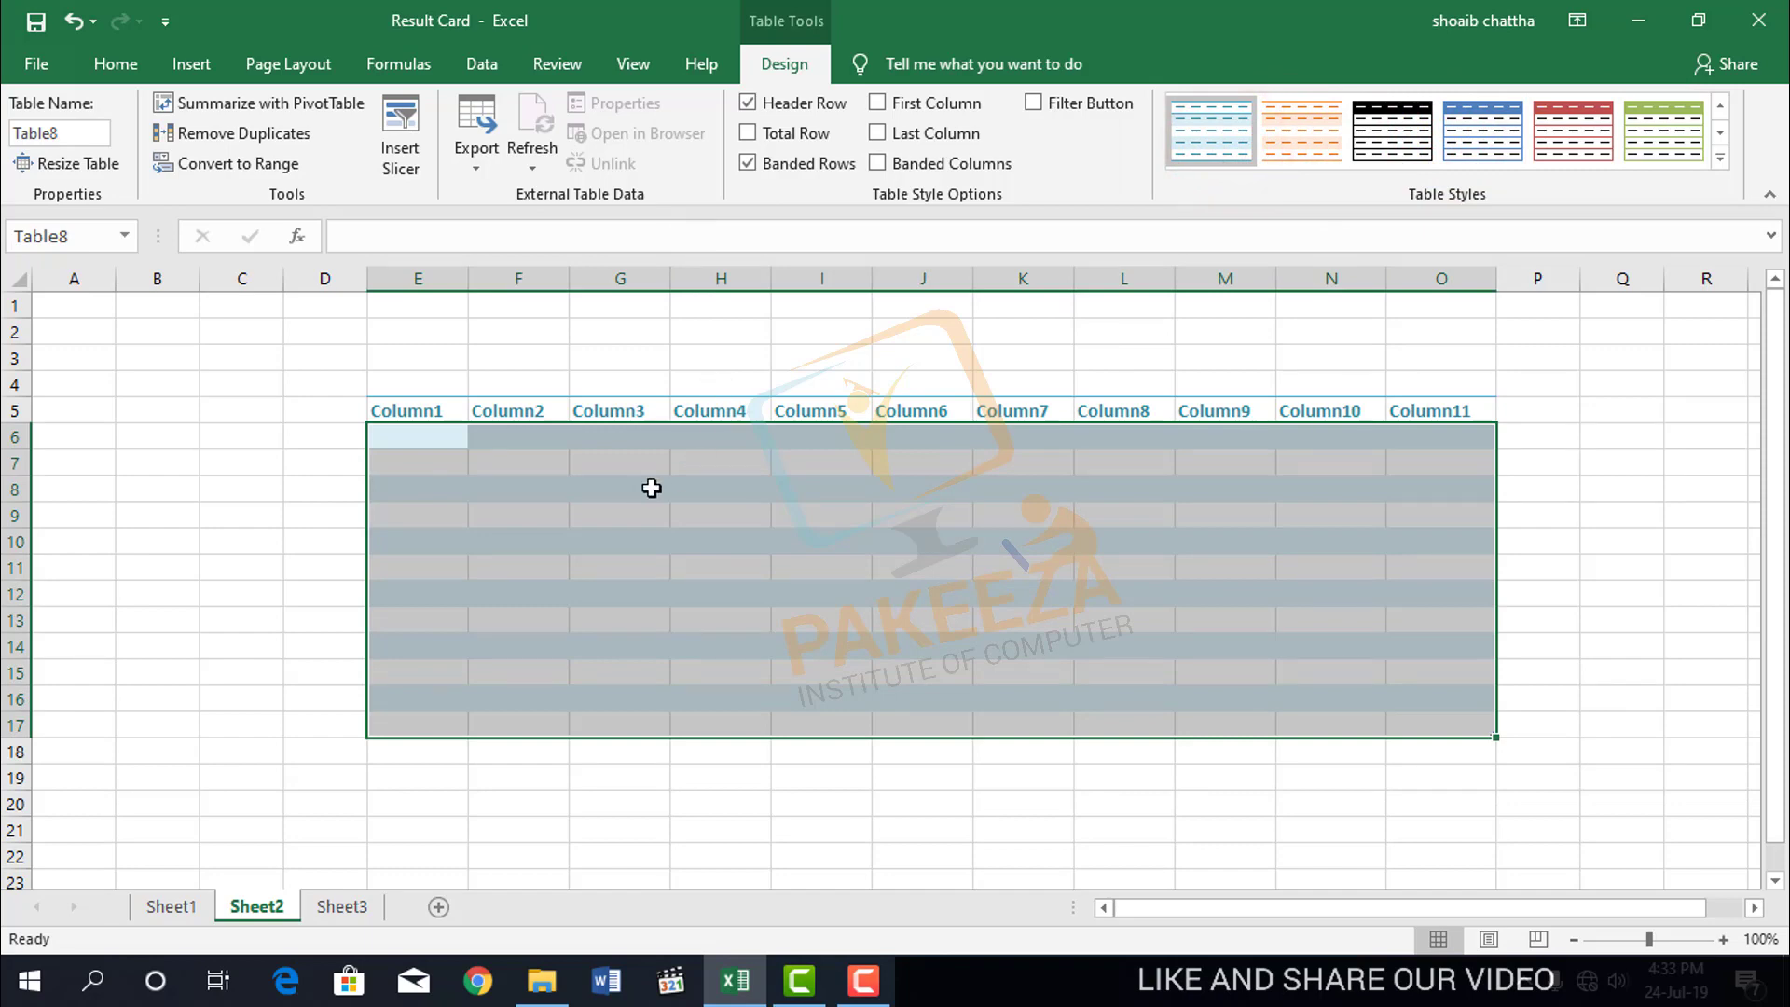
click(331, 529)
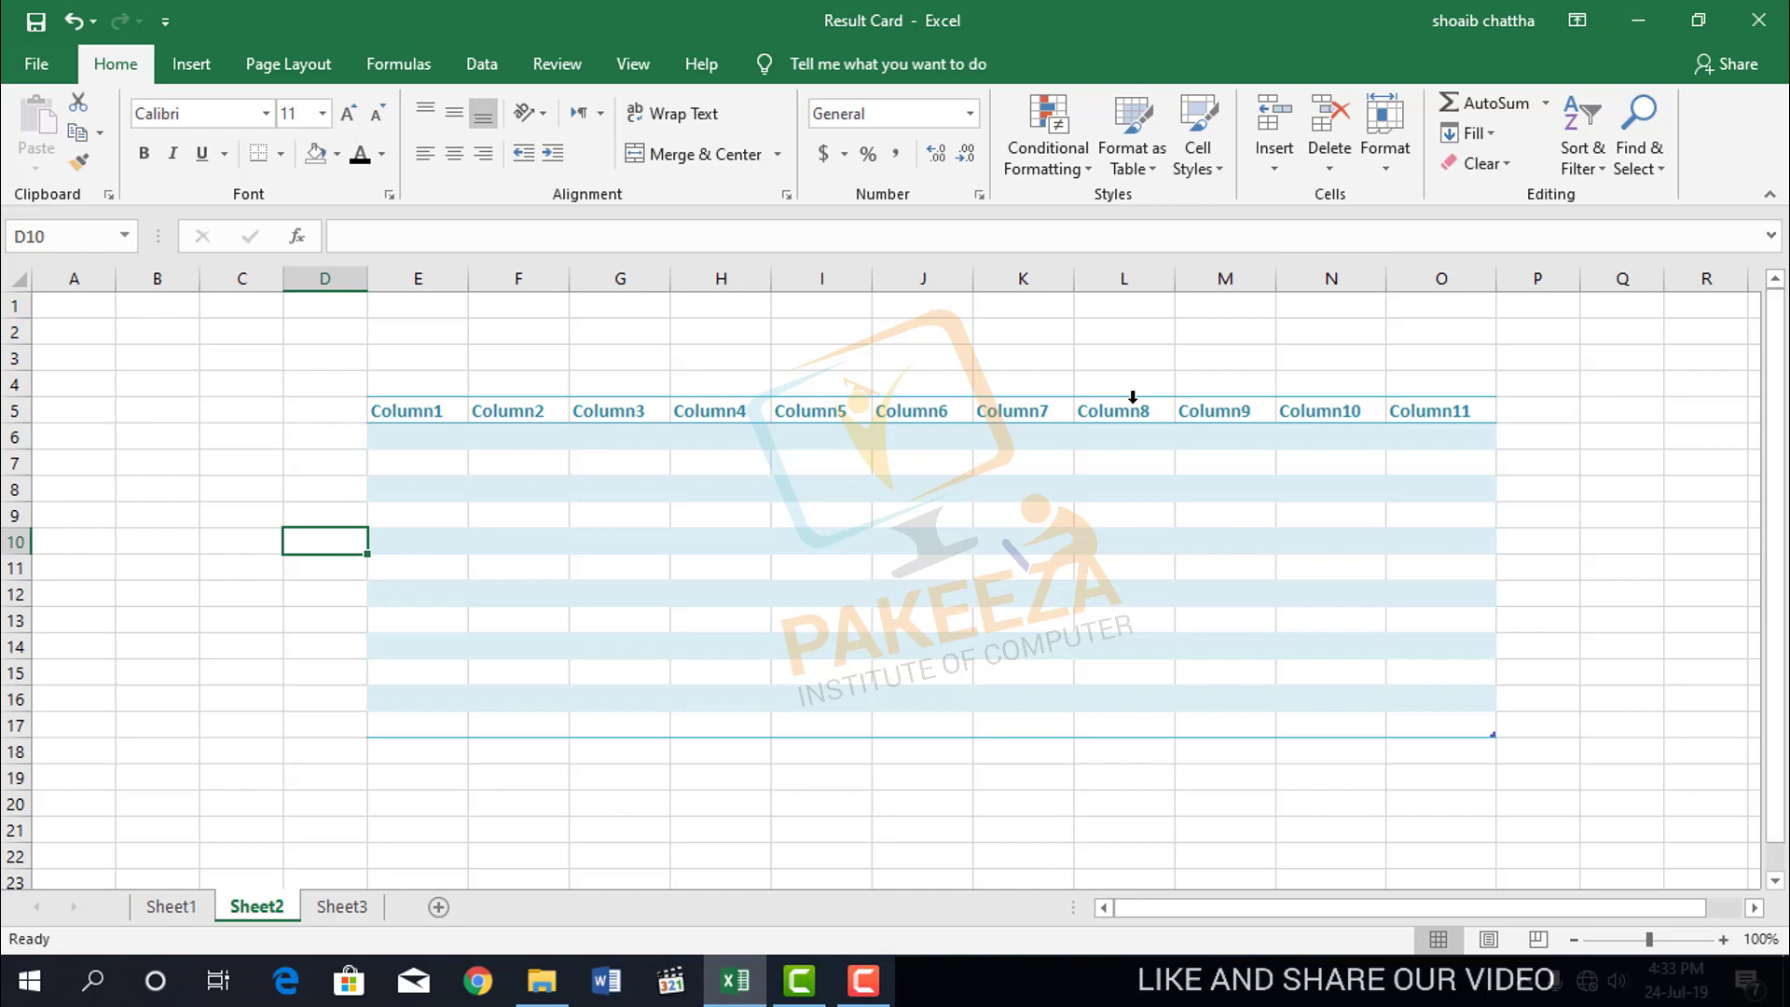
click(850, 986)
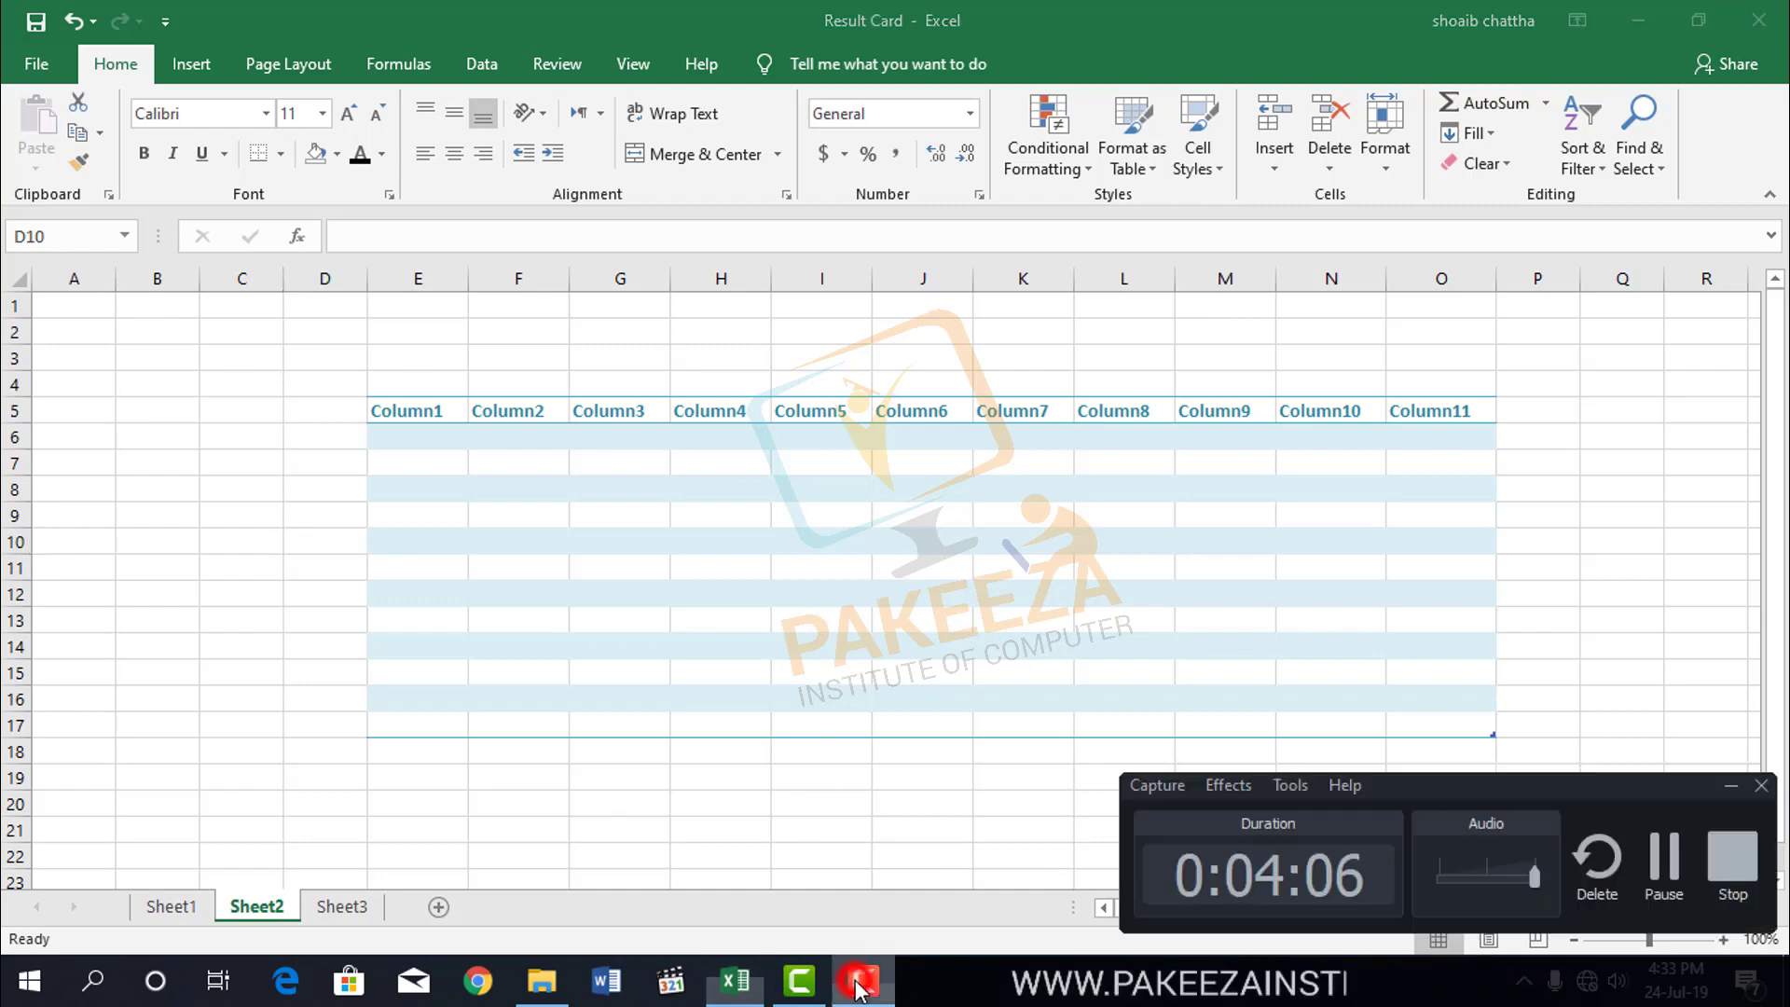